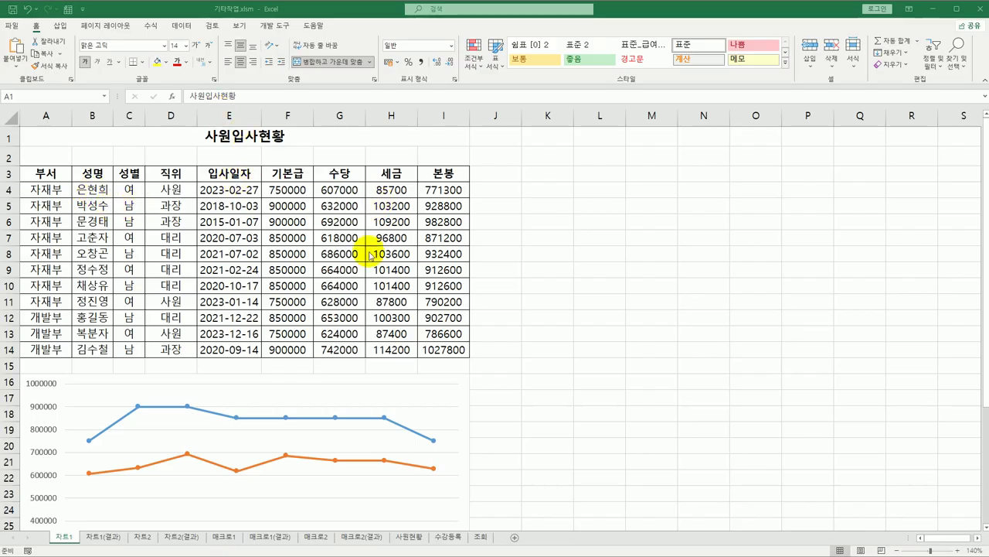
Add a chart title to the line chart on the 차트1 sheet.
scroll(375, 333, down, 3)
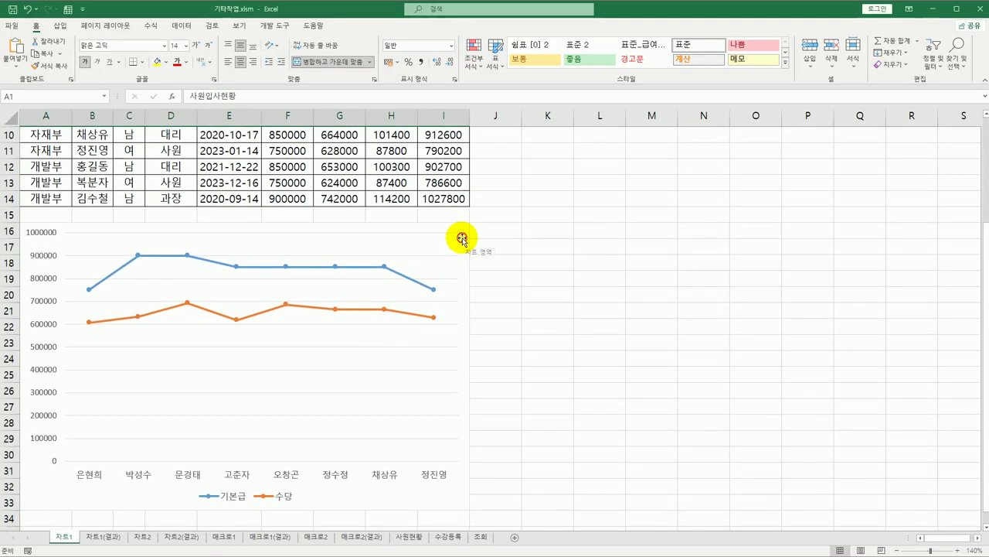
click(462, 260)
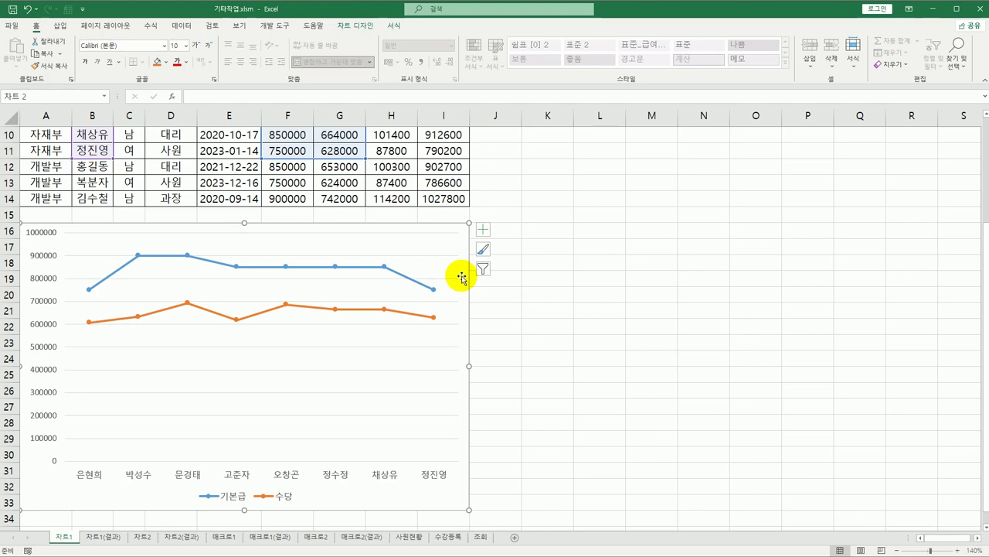
scroll(462, 277, up, 3)
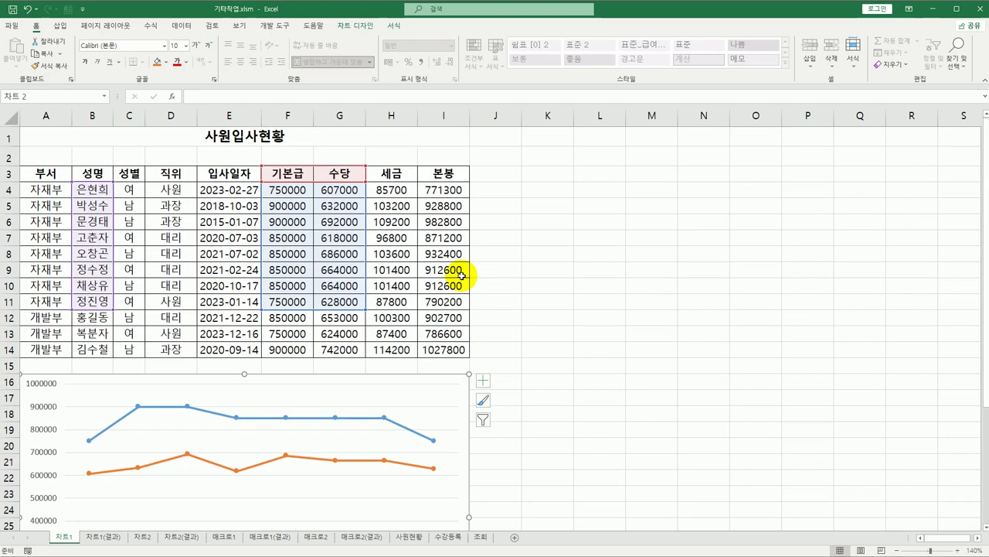
click(364, 26)
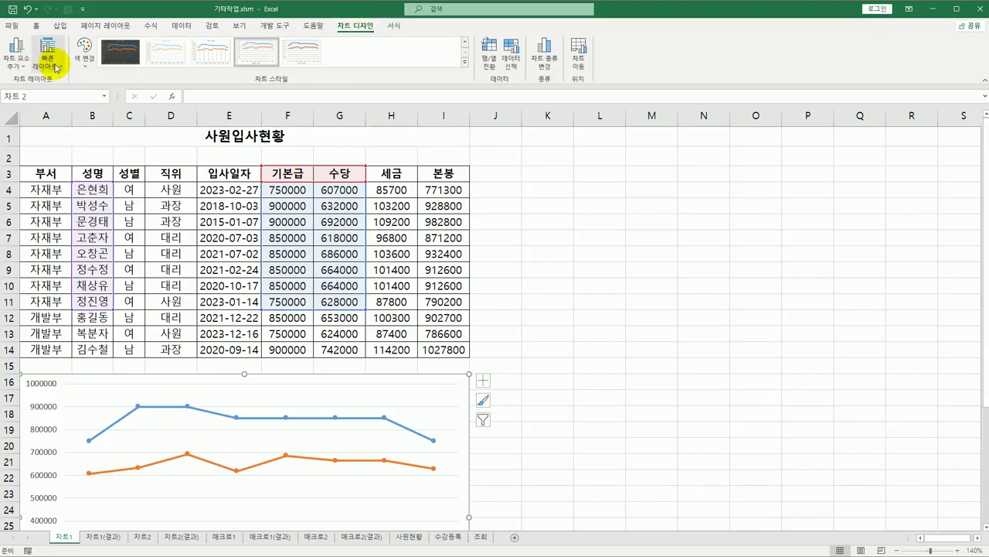
click(19, 67)
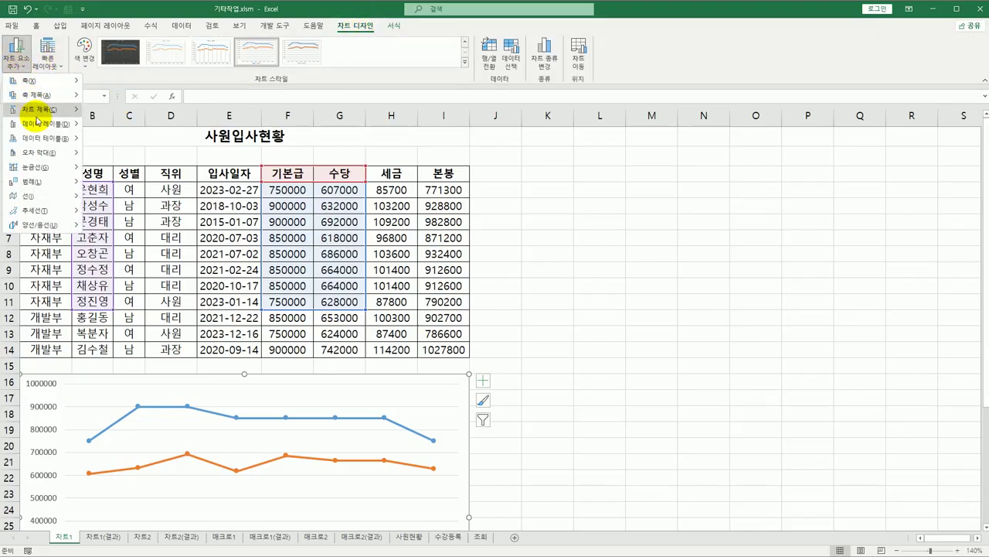
mouse_move(40, 110)
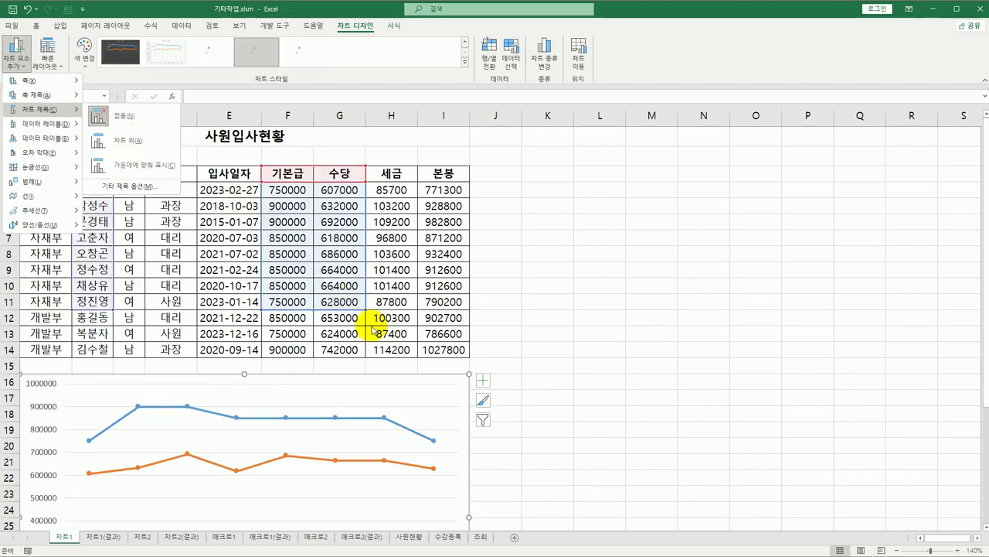
click(483, 380)
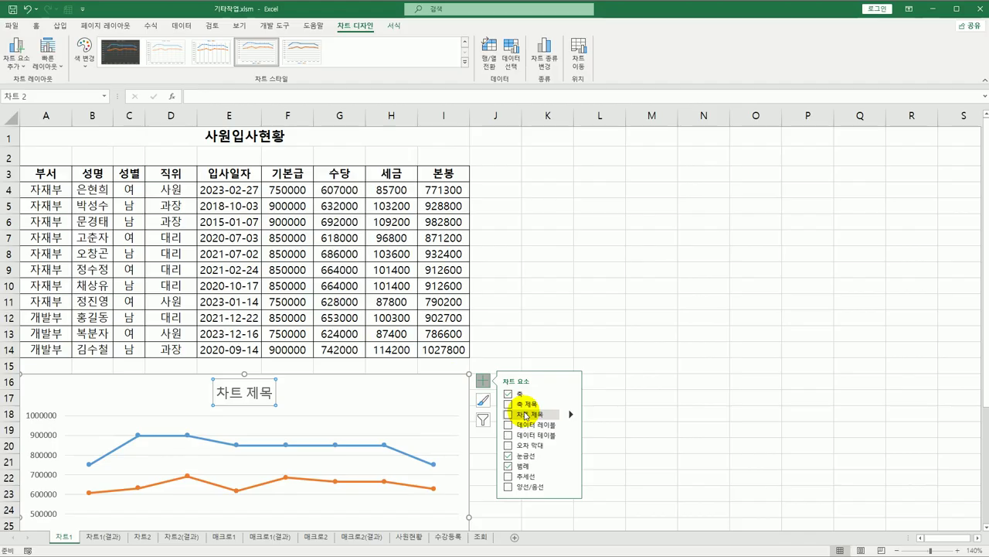
click(526, 415)
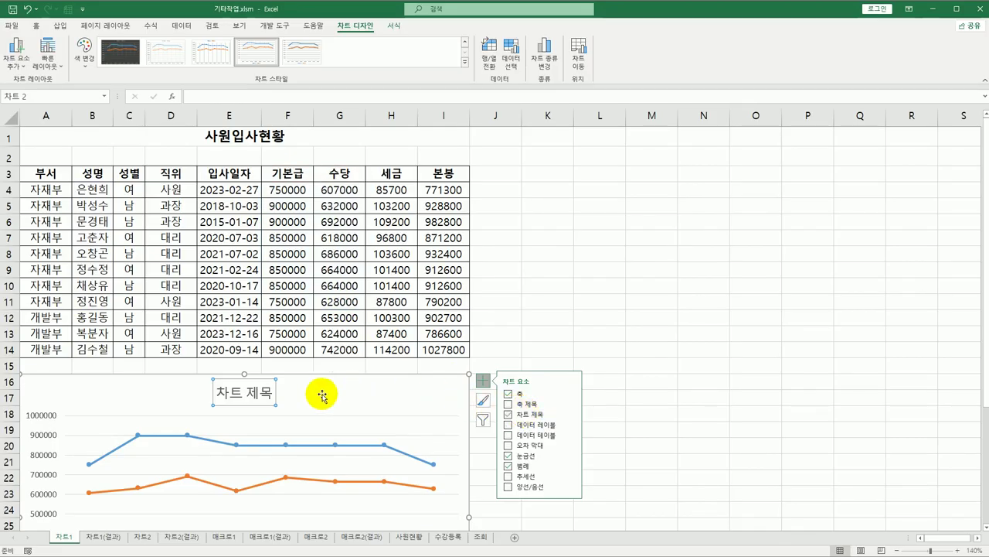
Replace the chart's placeholder title text with "자재부 기본급/수당현황".
drag(216, 391, 270, 397)
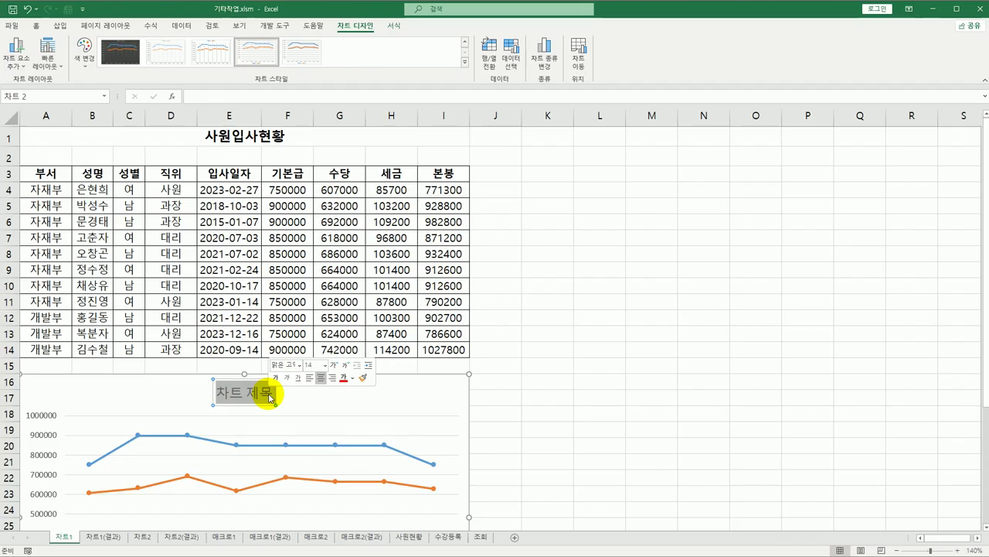
text(재)
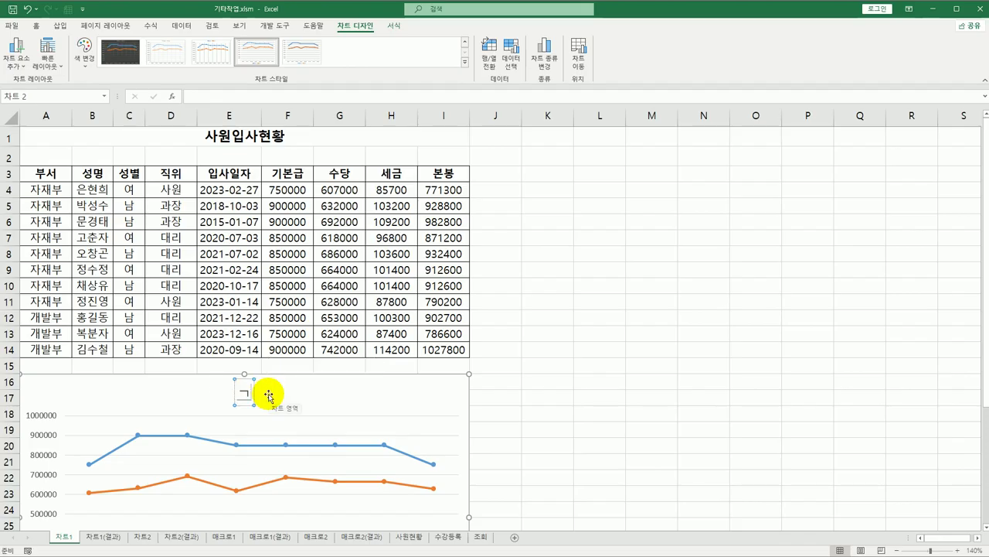
text(부)
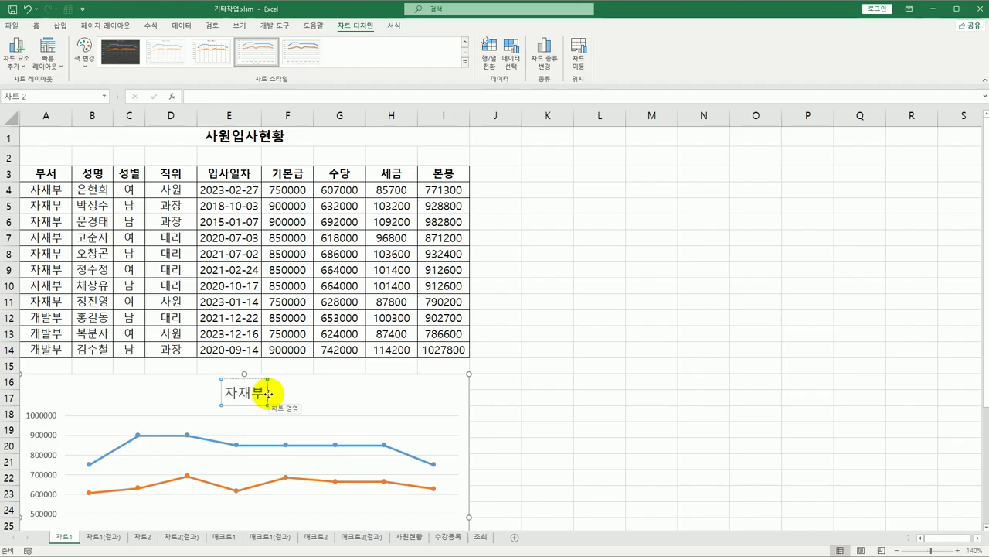
text( 기본급/수당현ㅎ)
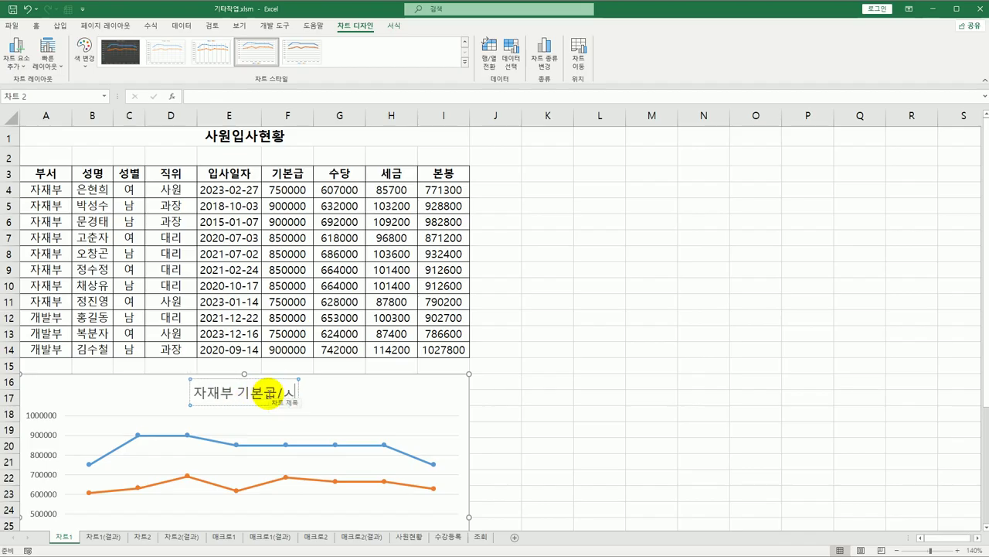
text(황)
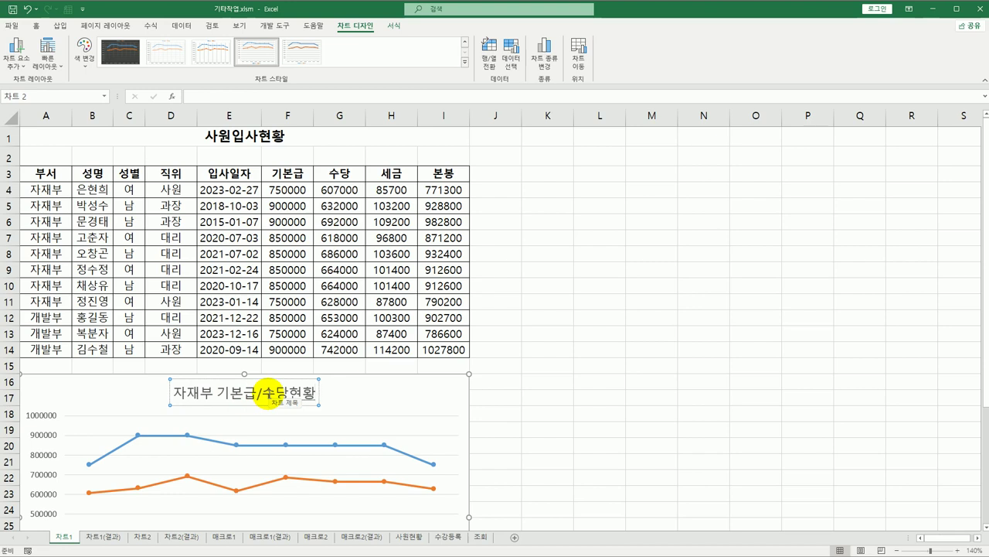
click(405, 402)
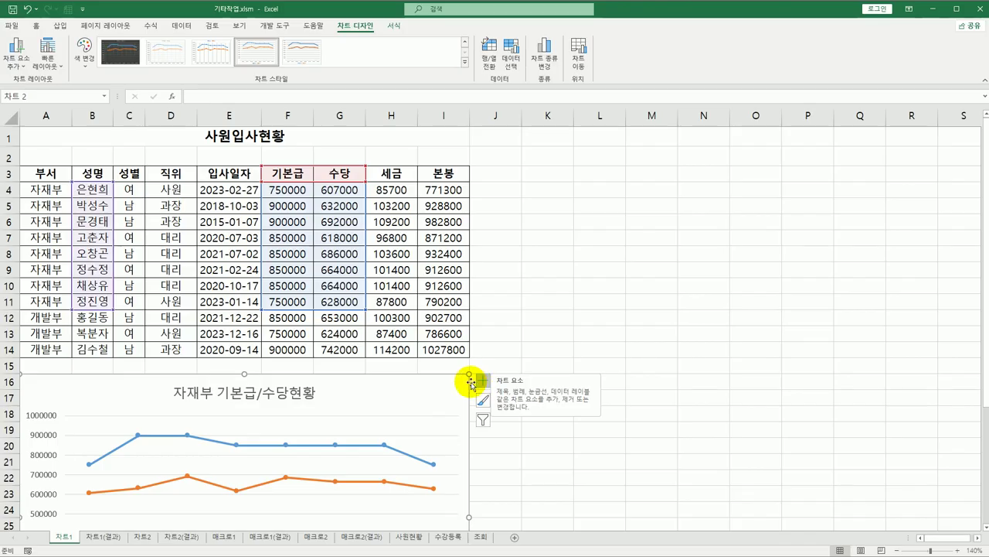
Format the chart title in 궁서체, bold, at size 14.
click(275, 397)
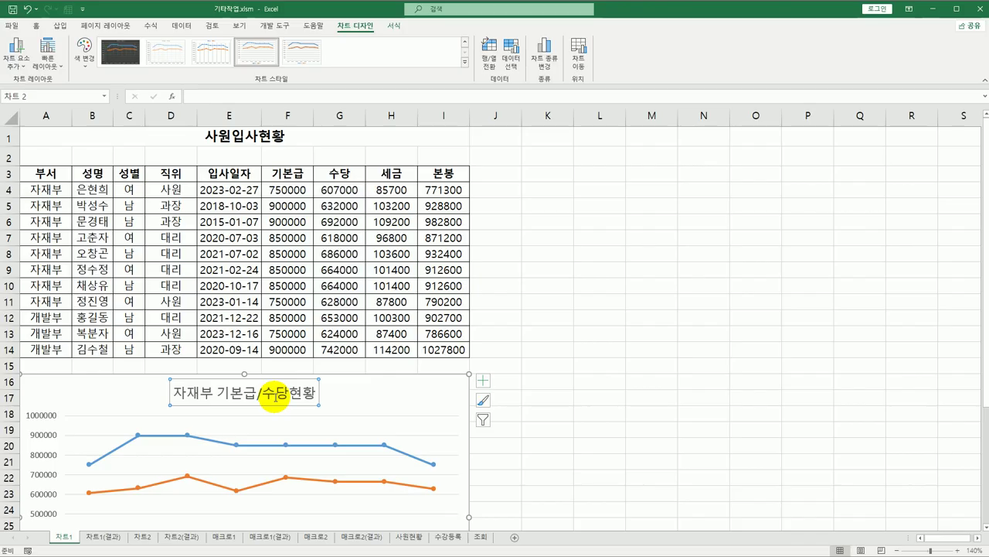
click(35, 25)
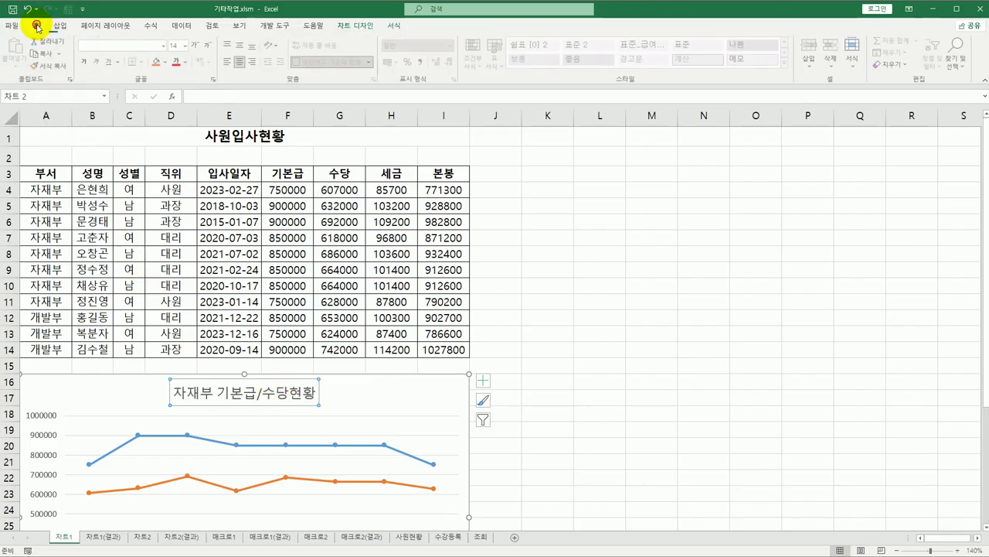
click(163, 46)
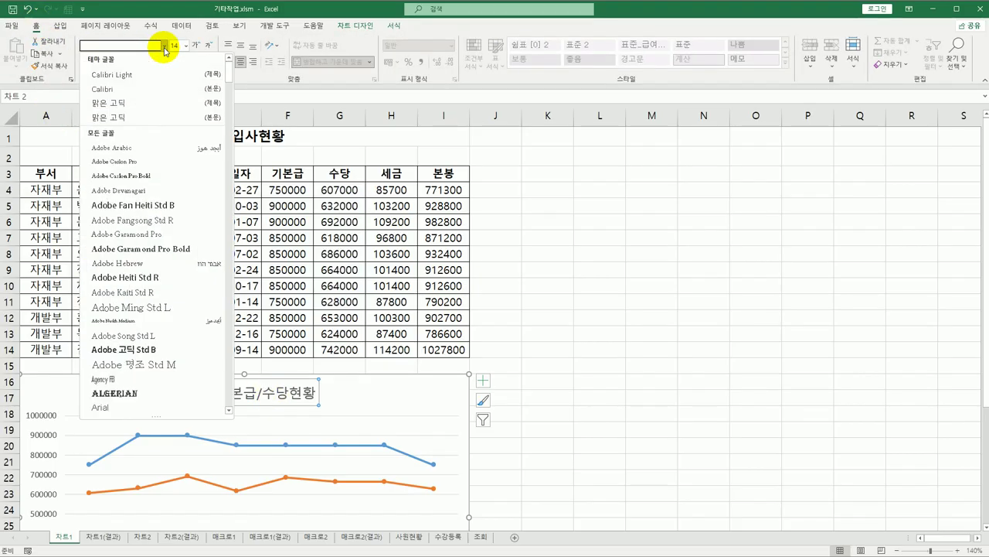
drag(229, 73, 217, 373)
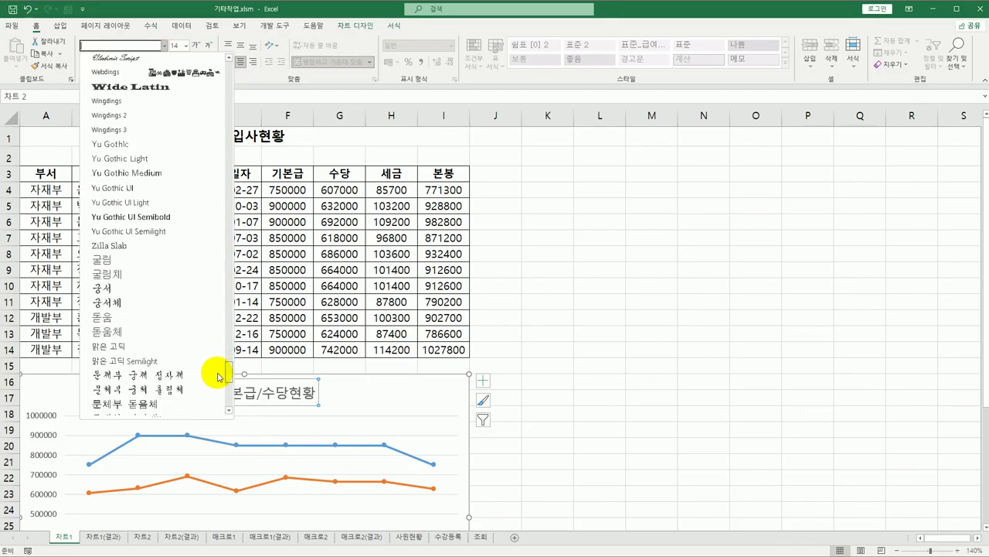
click(170, 303)
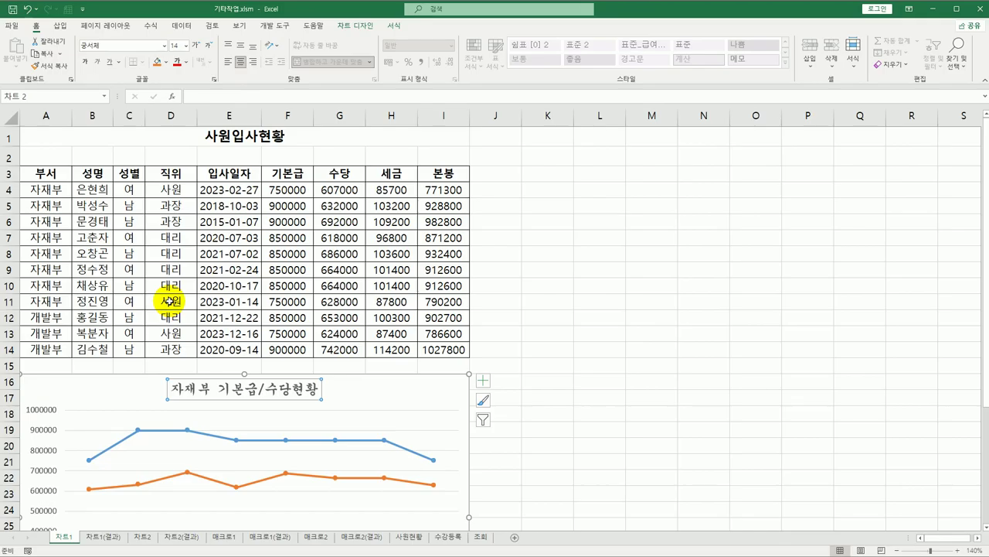
click(84, 62)
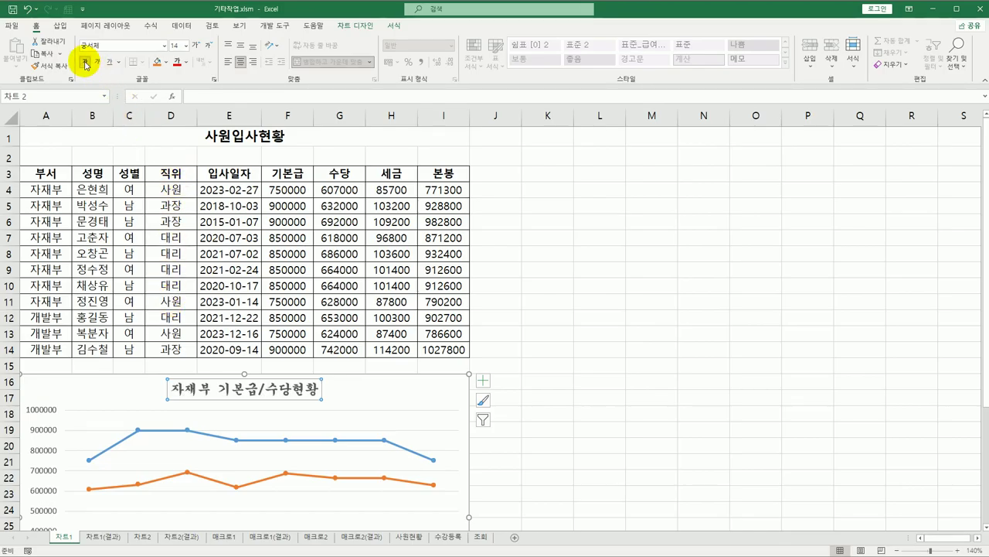
click(186, 46)
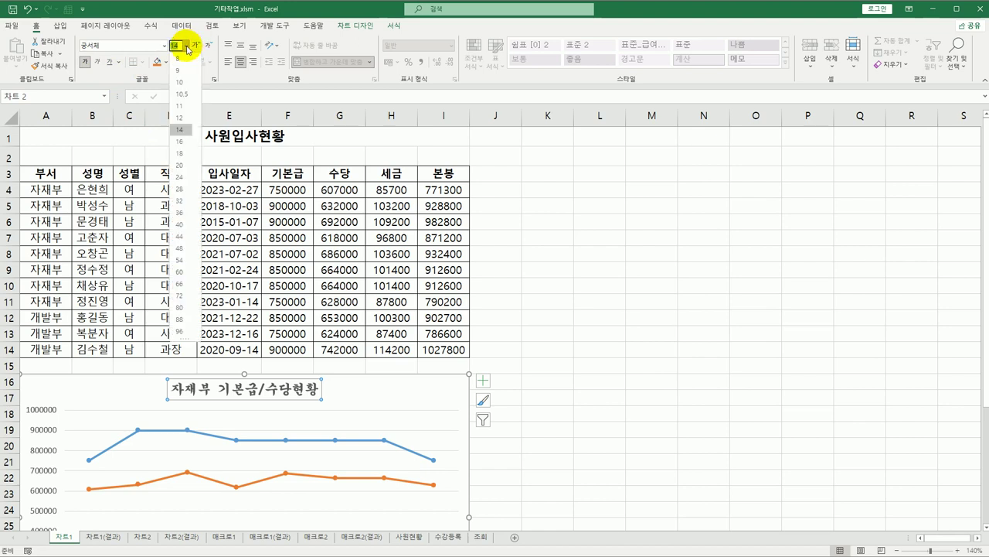
click(183, 130)
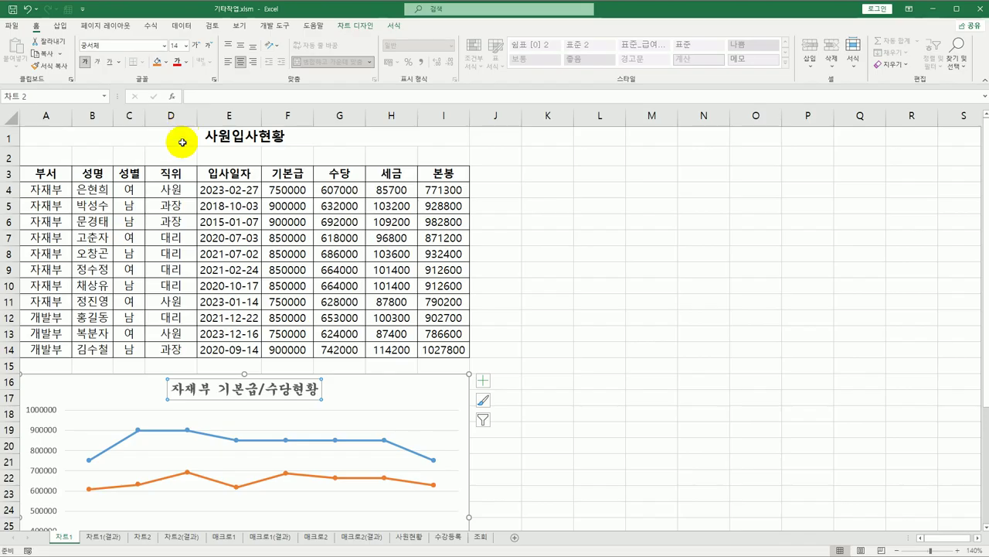
Apply the first outer (바깥쪽) shadow preset, cast toward the lower right, to the chart title box.
right_click(280, 379)
click(330, 493)
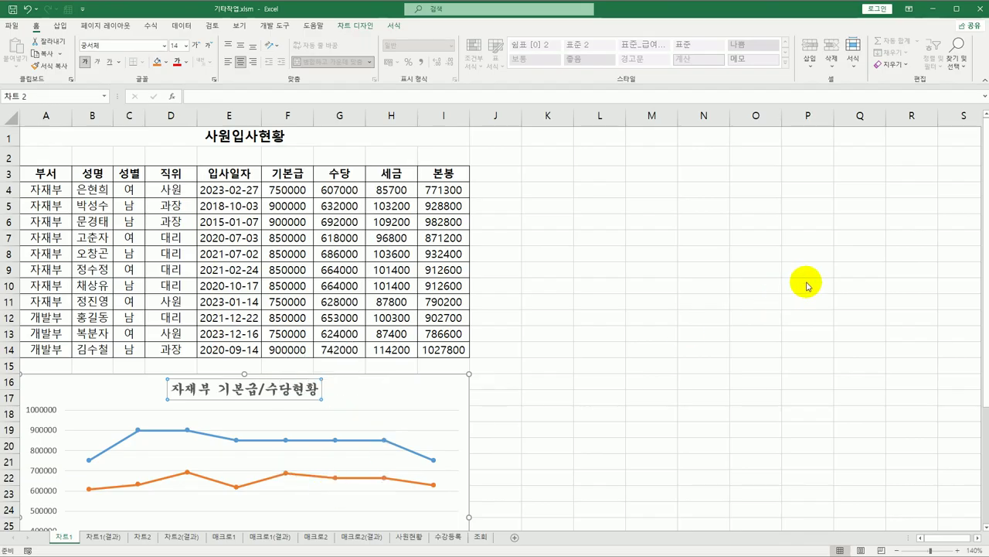
click(874, 158)
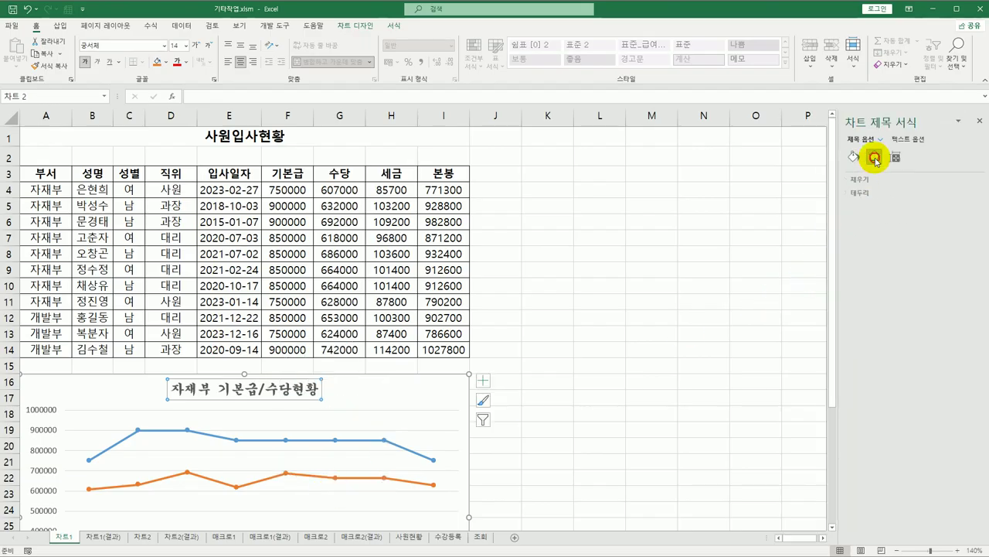
click(871, 180)
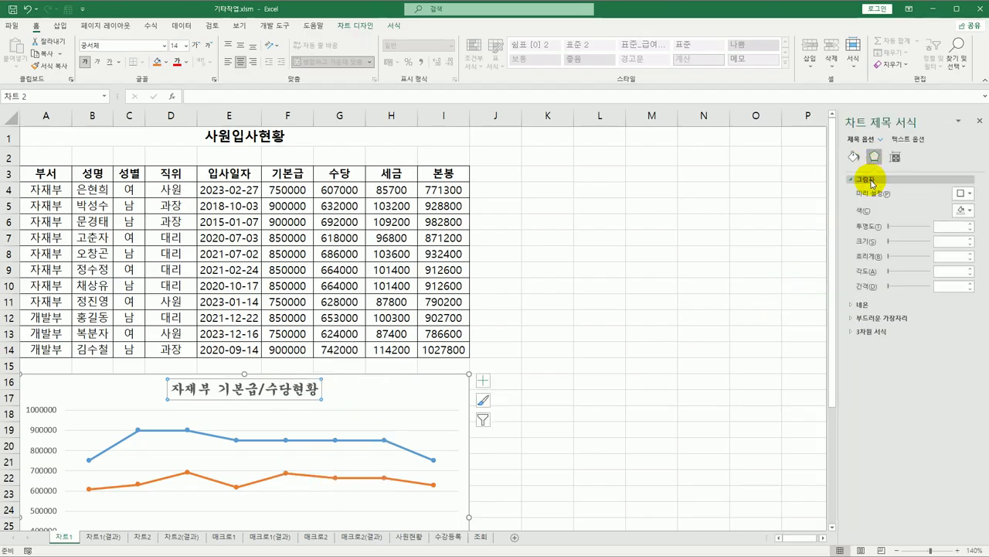
click(392, 30)
click(408, 66)
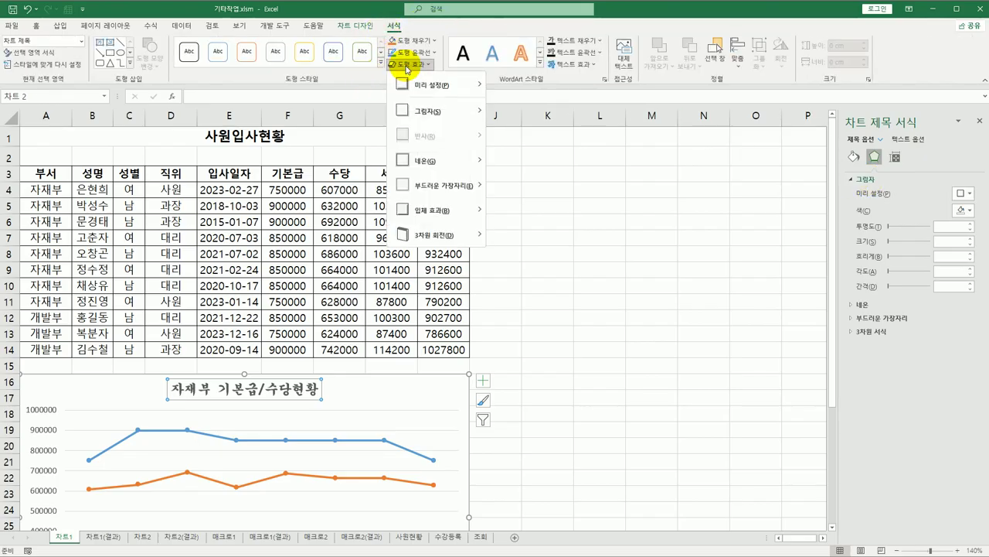
mouse_move(427, 112)
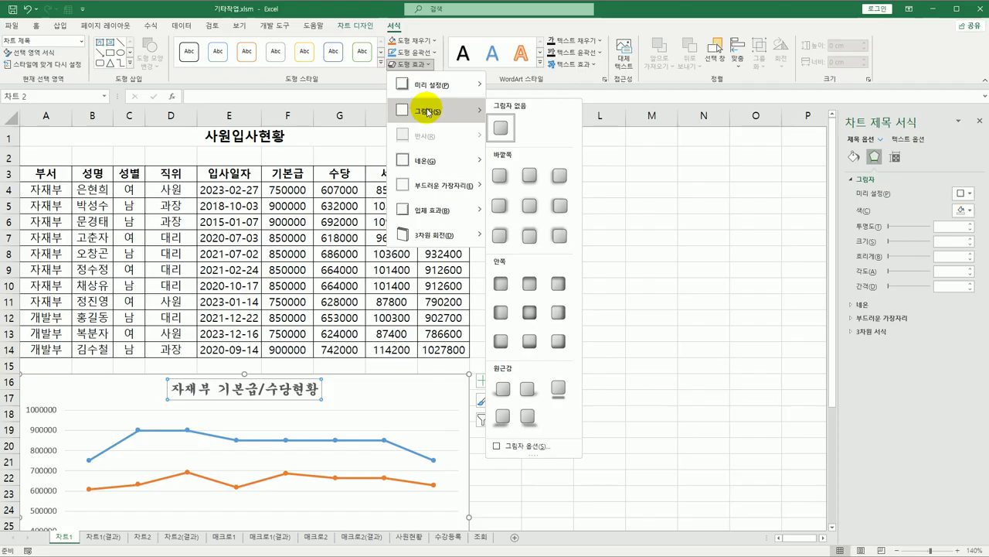
click(499, 177)
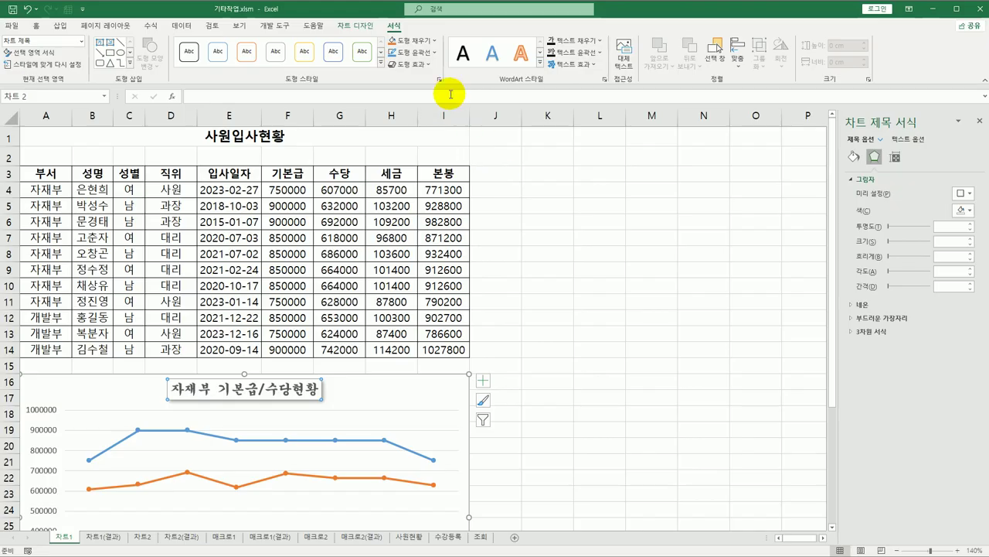
click(435, 42)
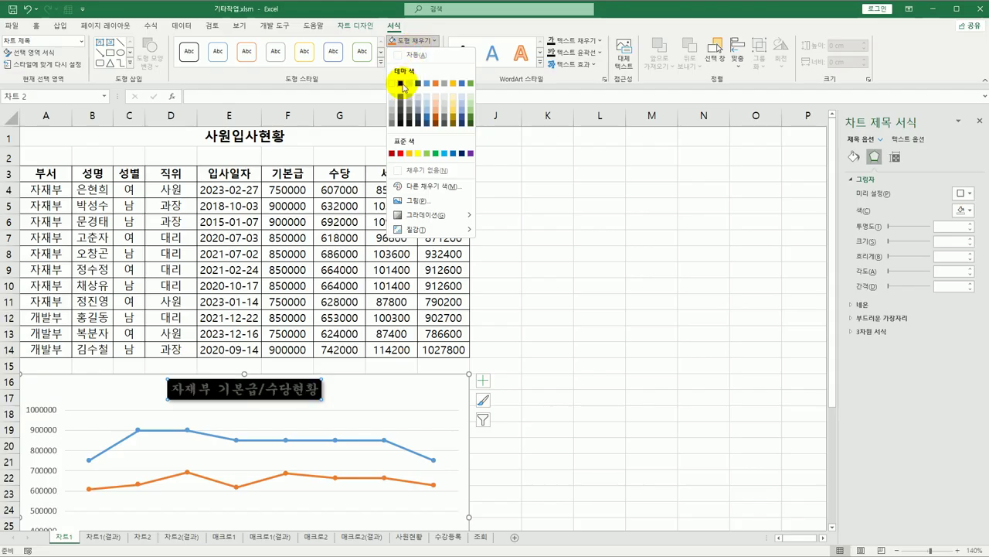
click(441, 26)
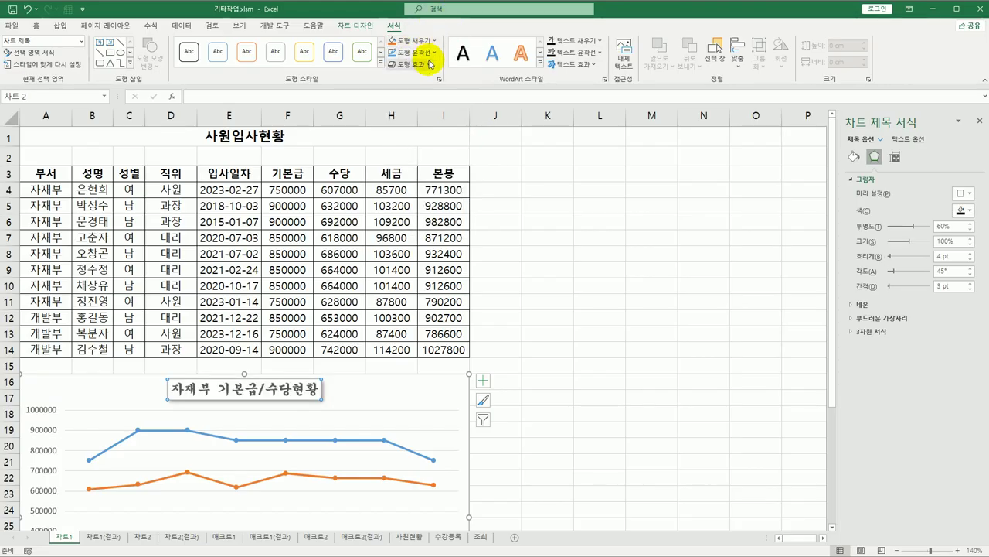
click(434, 52)
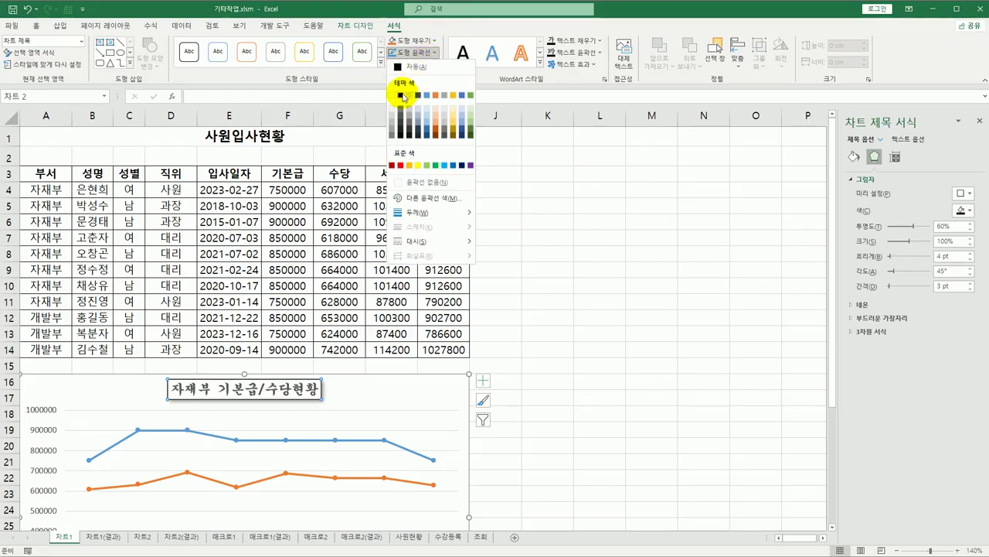
Give the chart title box a border in the black theme colour.
click(854, 158)
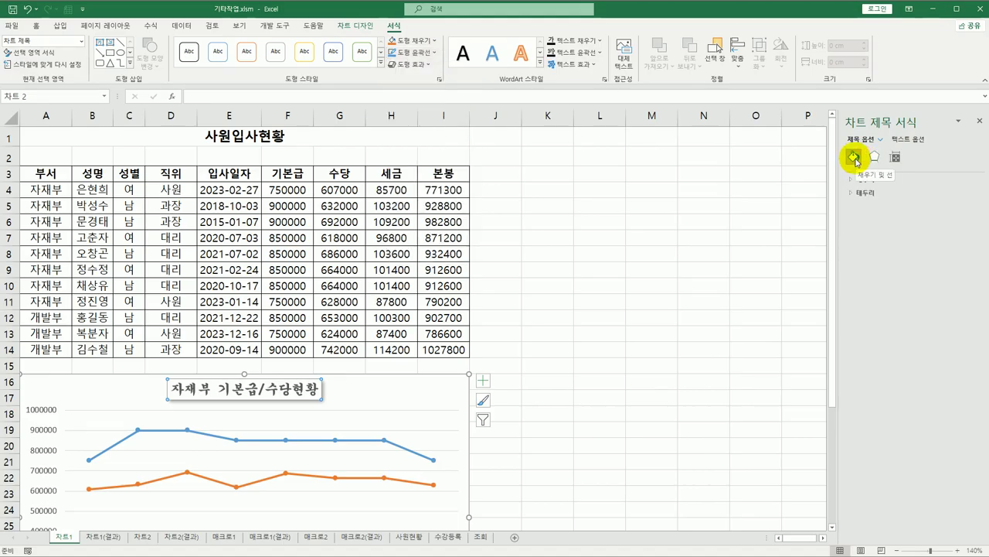
click(864, 193)
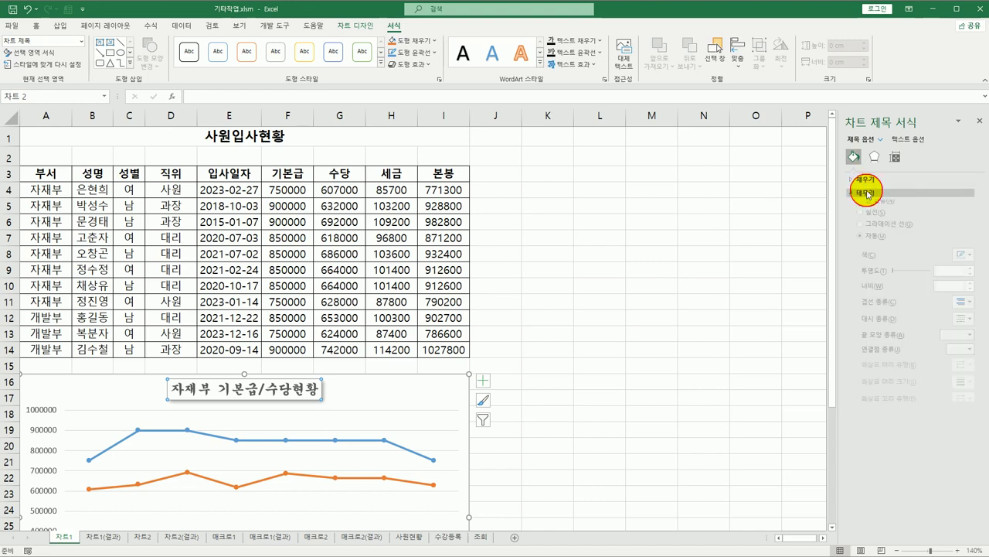
click(963, 263)
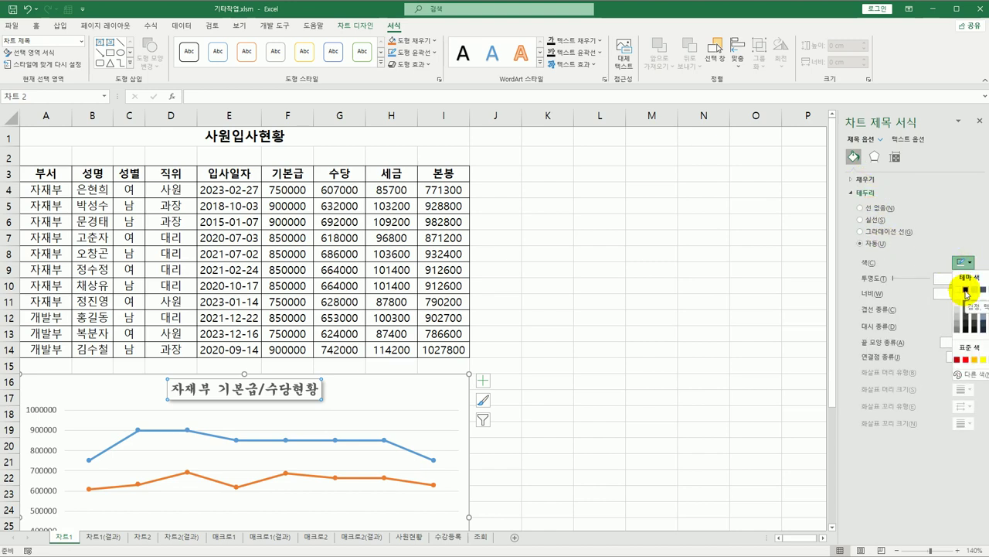
click(965, 291)
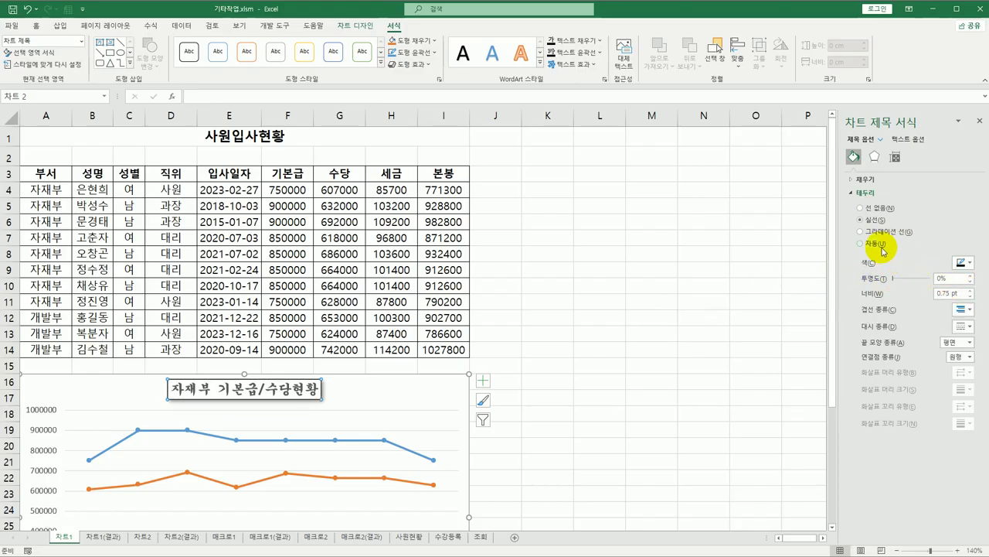
click(437, 53)
click(435, 51)
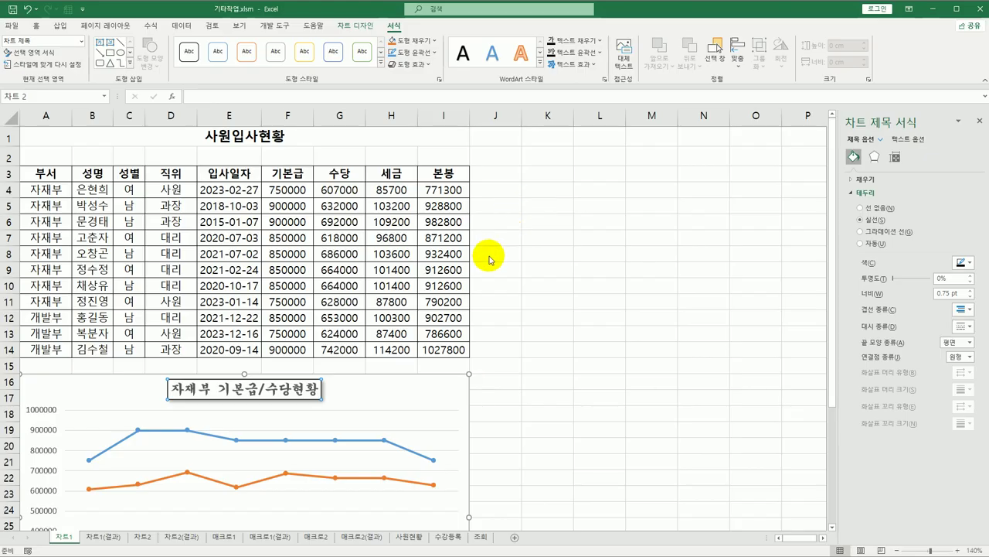
Format the line chart's legend in 궁서체 at size 12.
scroll(483, 262, down, 6)
click(286, 354)
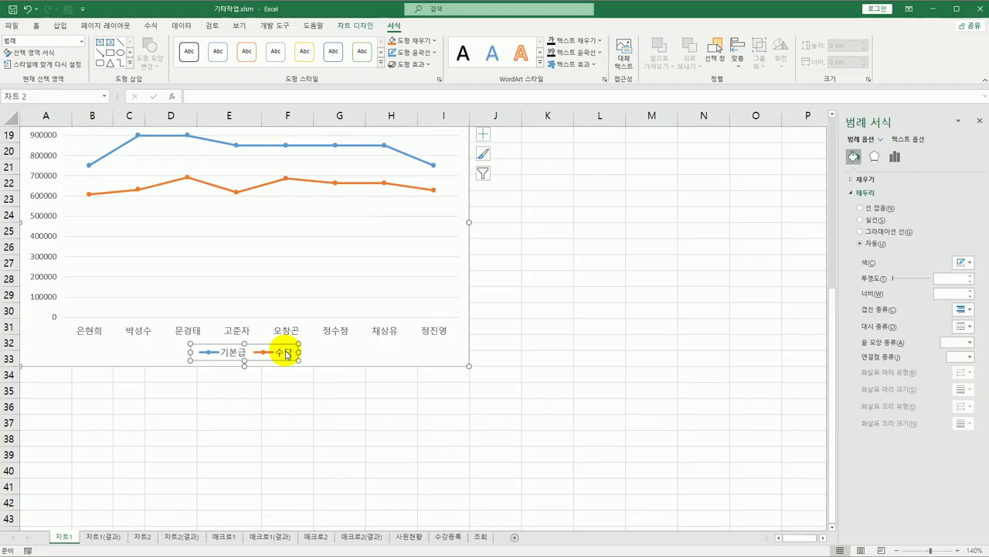
click(35, 25)
click(163, 45)
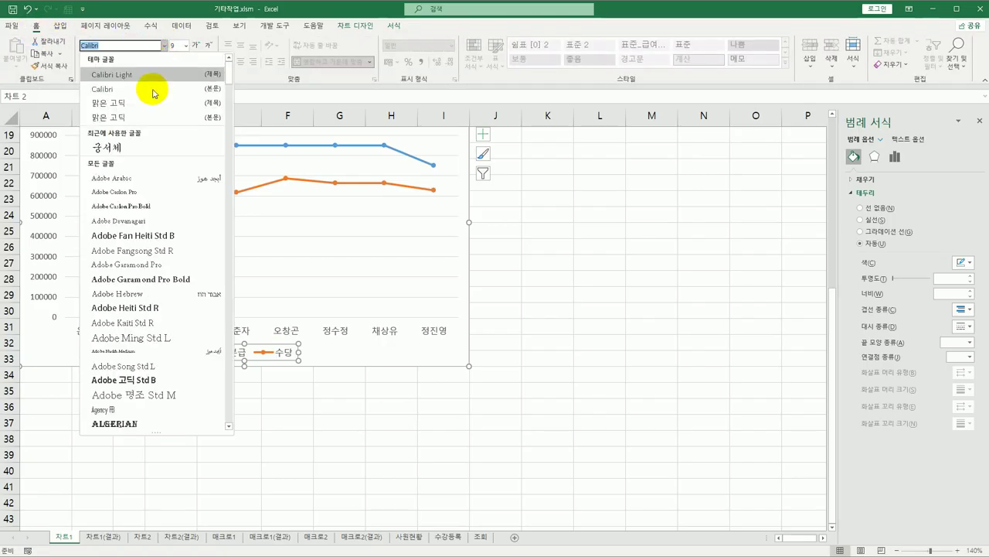
click(143, 148)
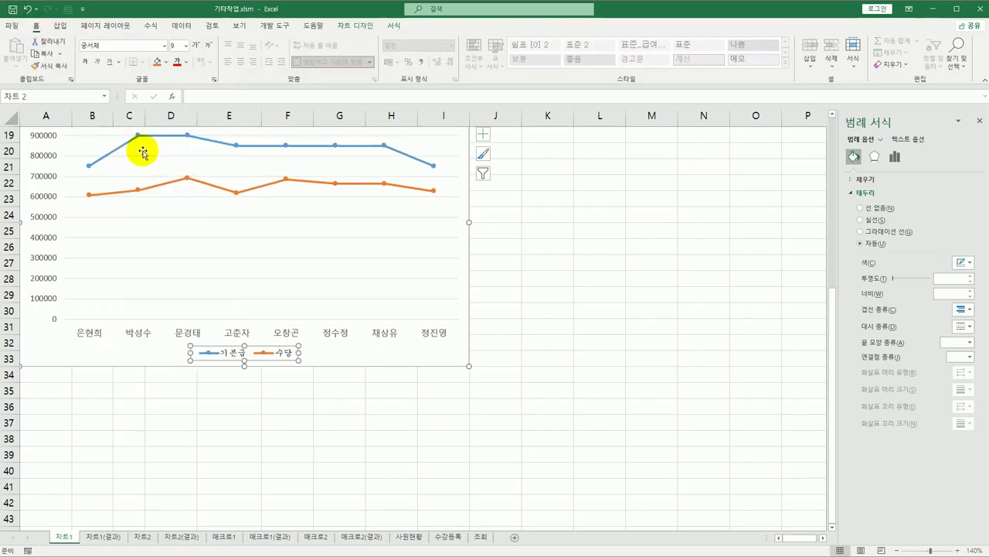
click(186, 46)
click(179, 118)
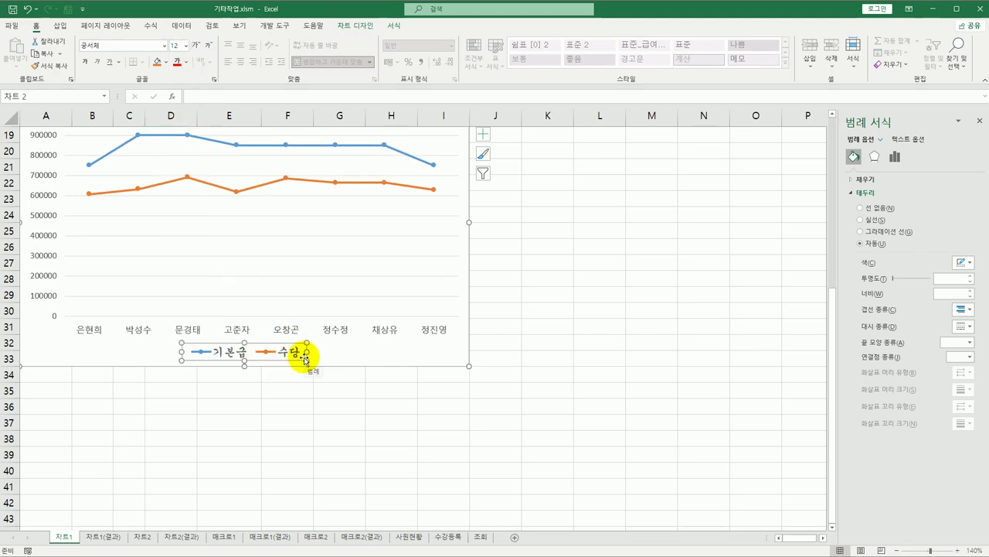
scroll(298, 358, up, 3)
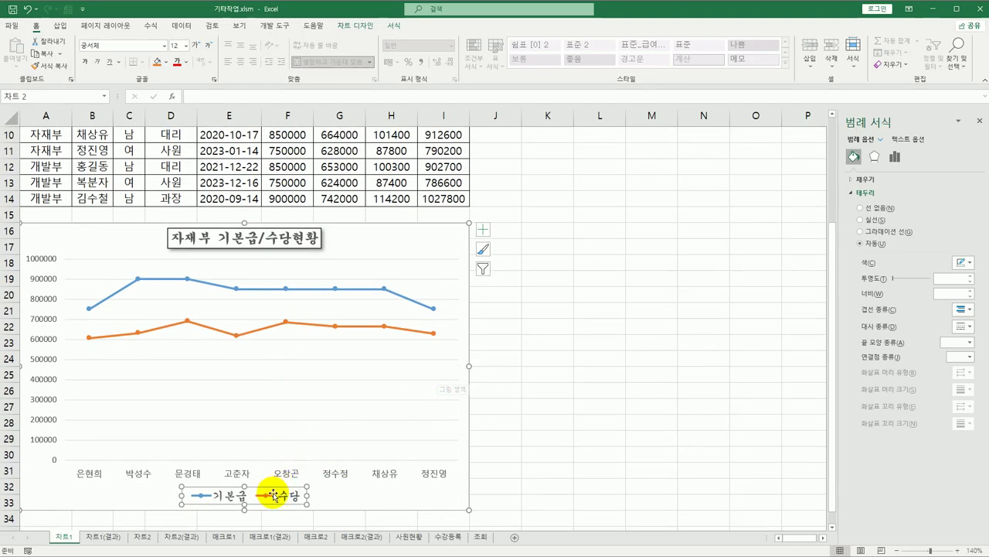
click(484, 230)
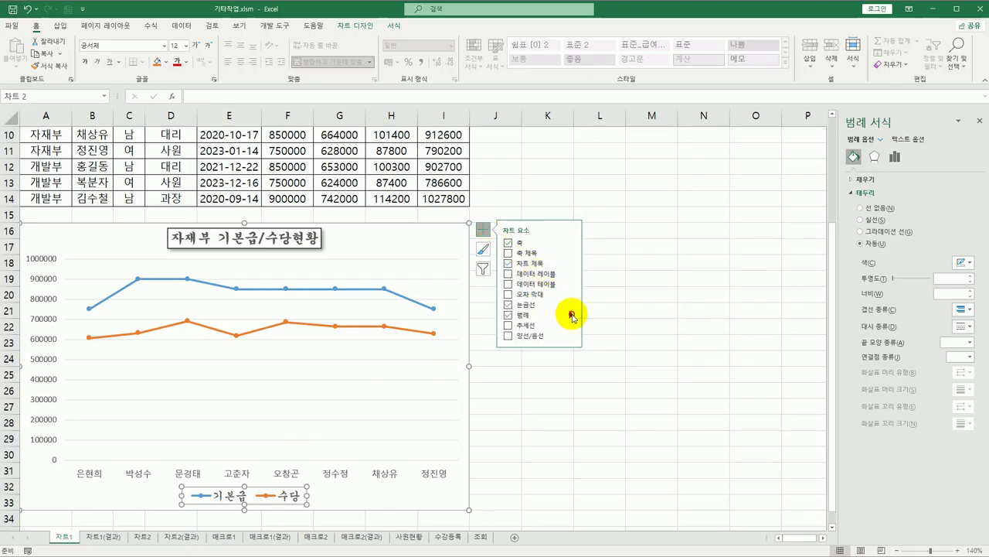
mouse_move(570, 314)
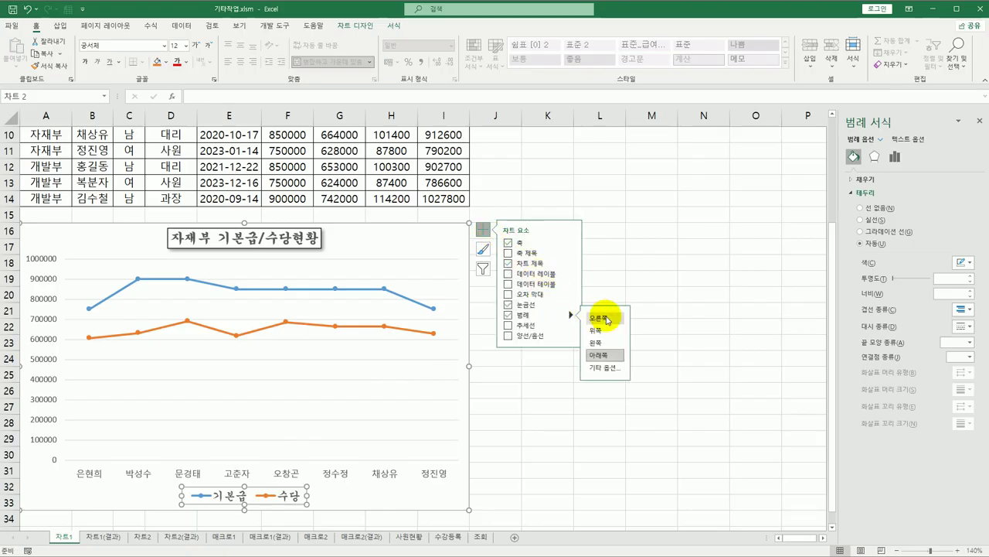
click(670, 355)
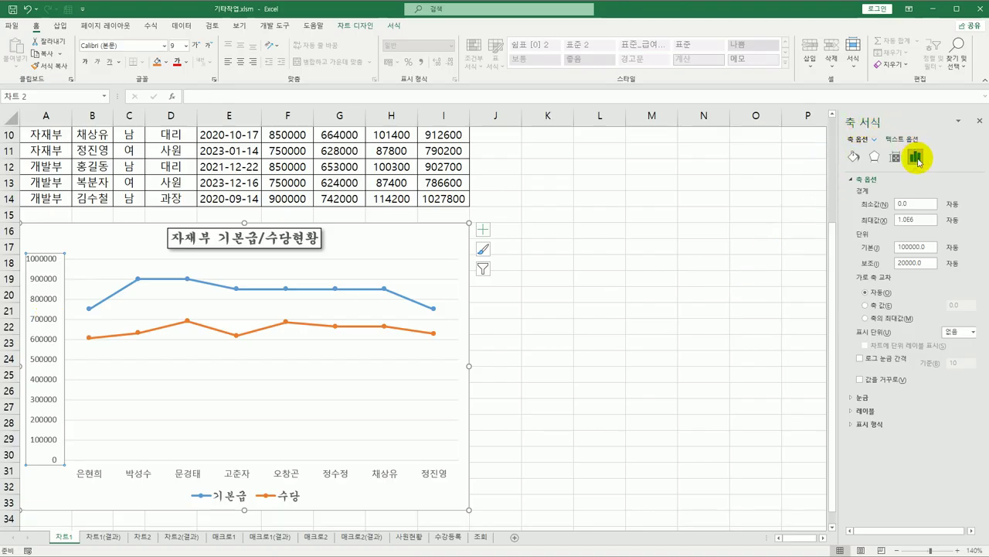
Set the chart's vertical axis to a minimum of 200000, a maximum of 1000000 and a major unit of 200000.
click(910, 203)
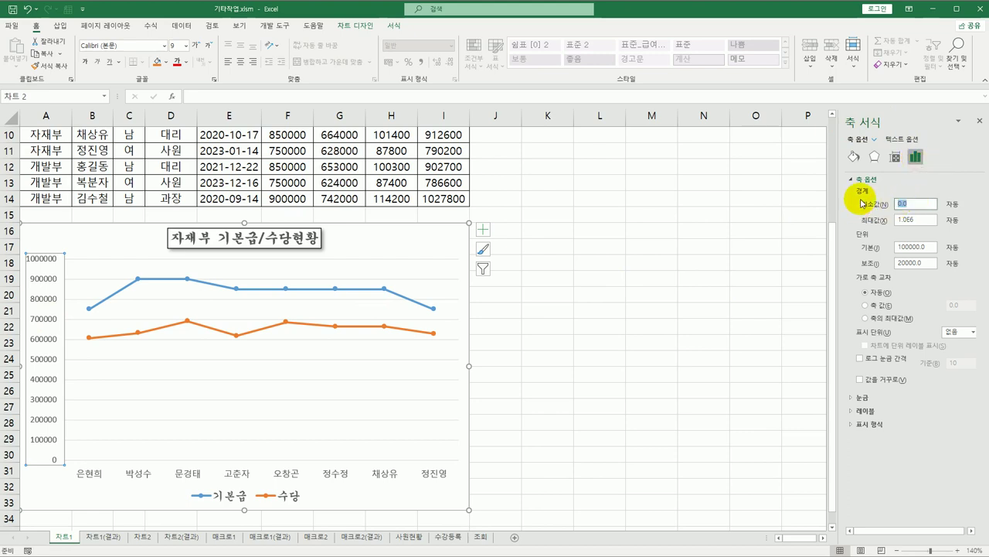
text(200000)
click(908, 220)
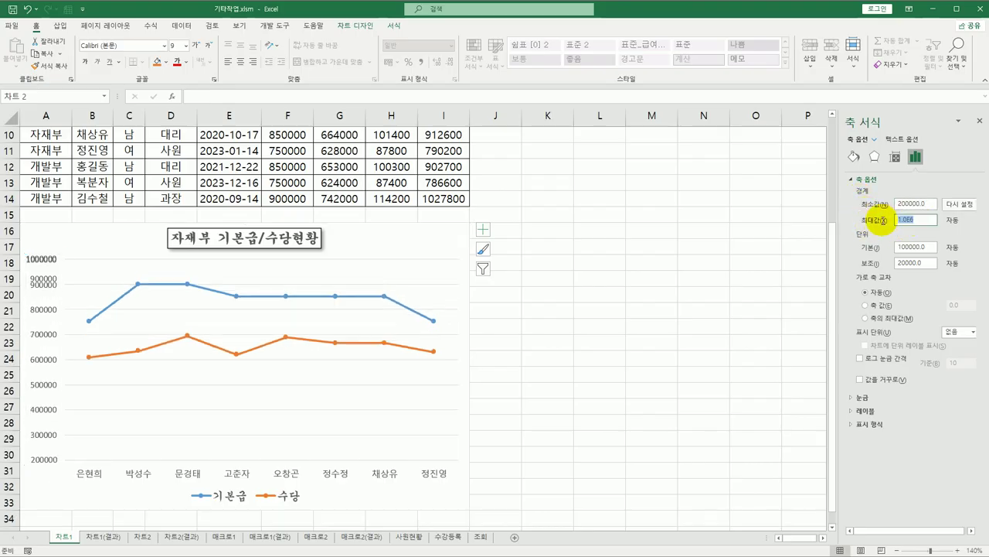
text(100)
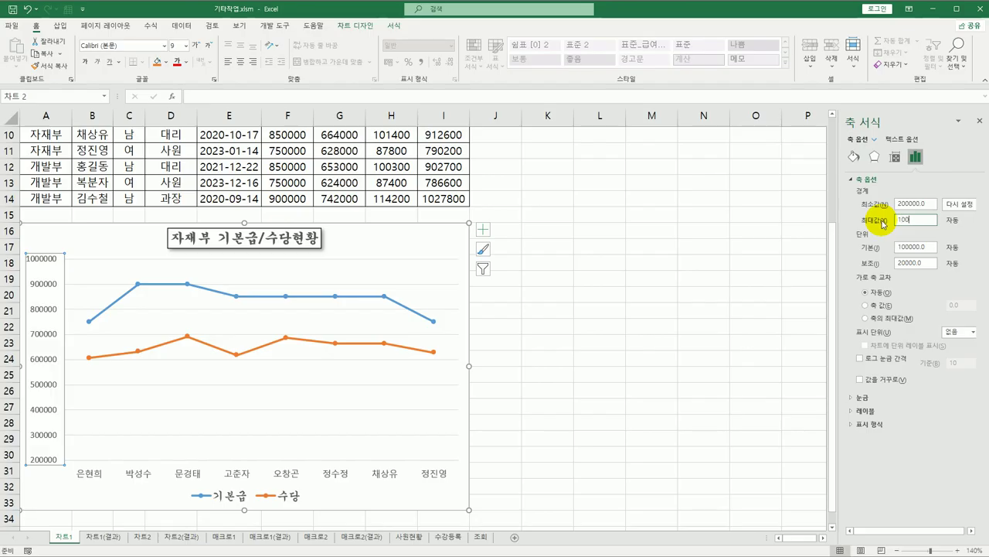
text(0000)
click(905, 247)
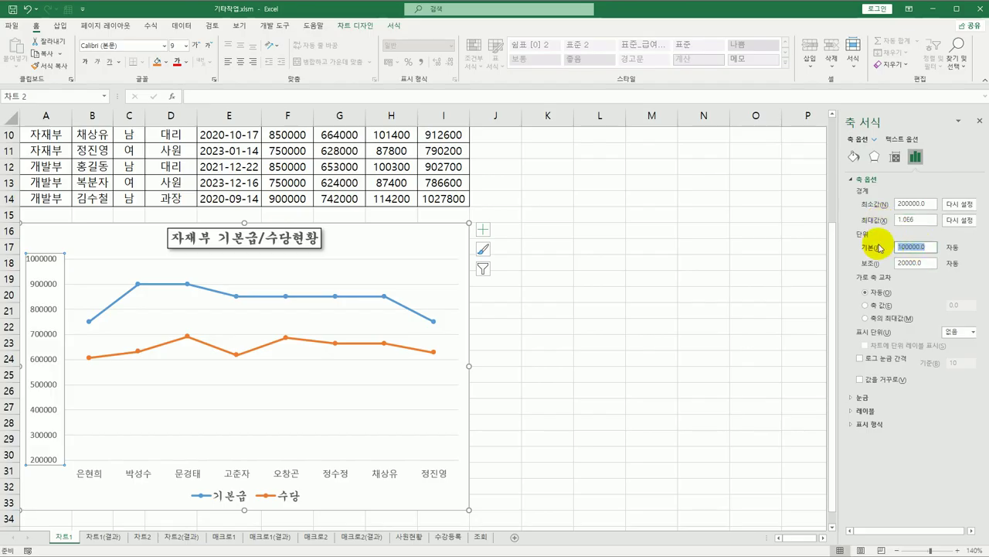
text(200000)
click(49, 286)
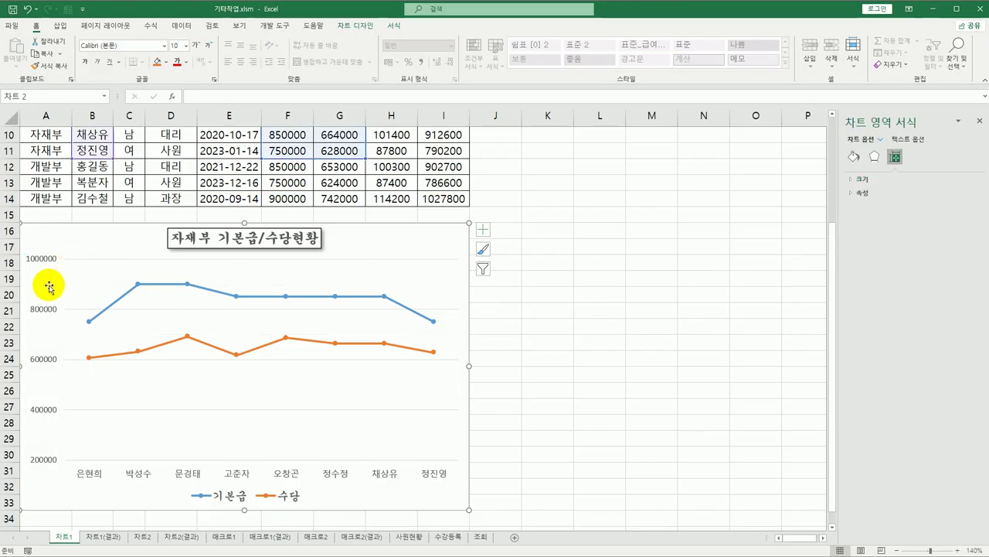
click(43, 310)
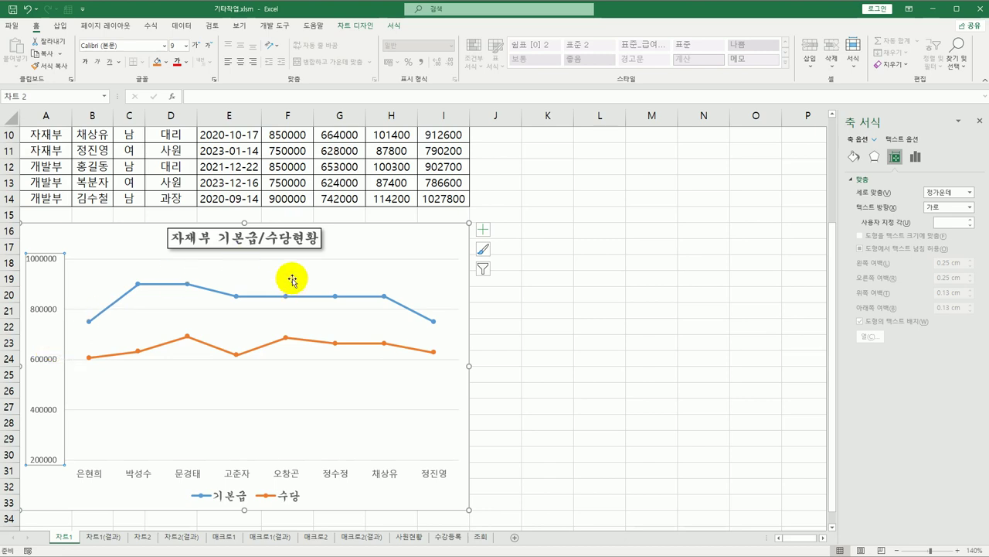
Add high-low lines (최고/최저값 연결선) between the 기본급 and 수당 series in the line chart.
click(337, 294)
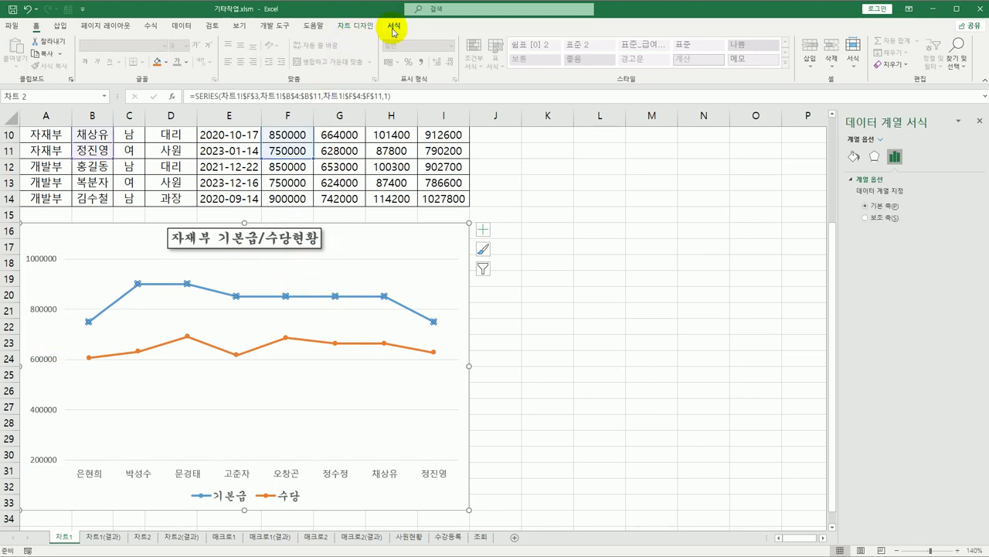
click(394, 26)
click(370, 27)
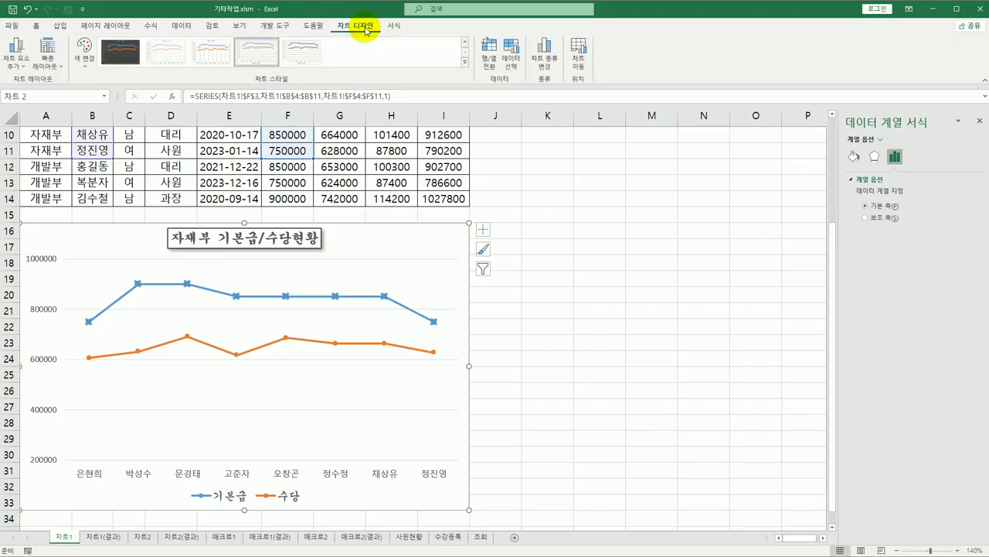
click(13, 65)
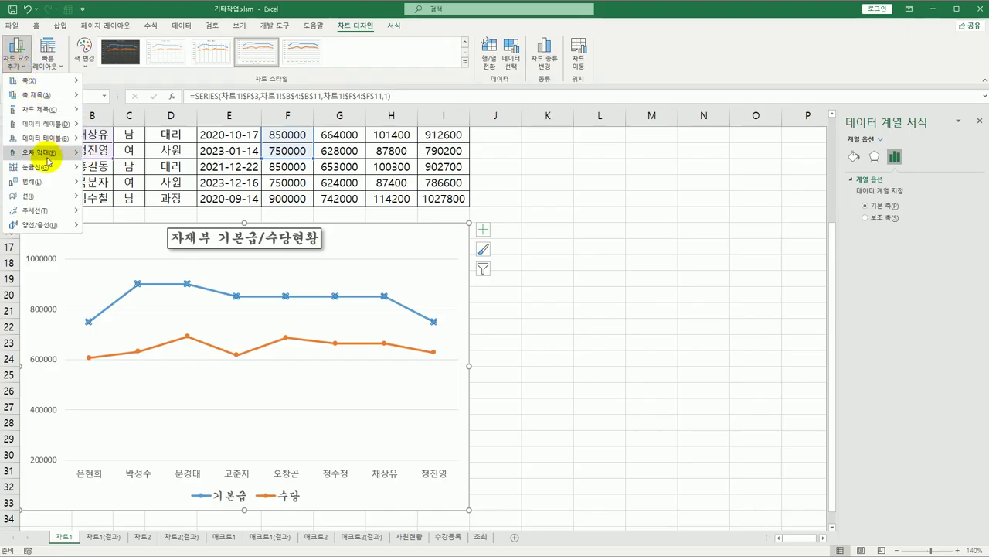
mouse_move(48, 214)
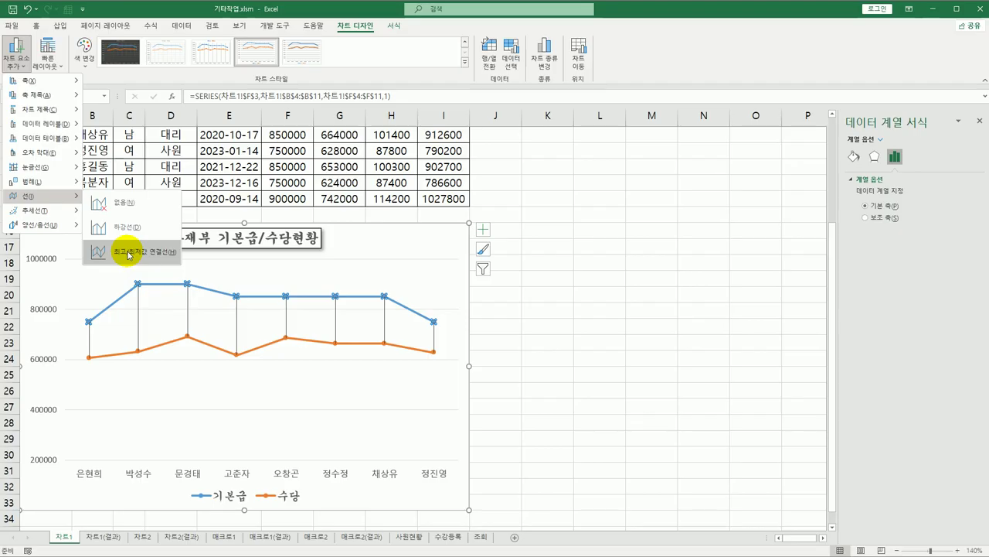
click(129, 253)
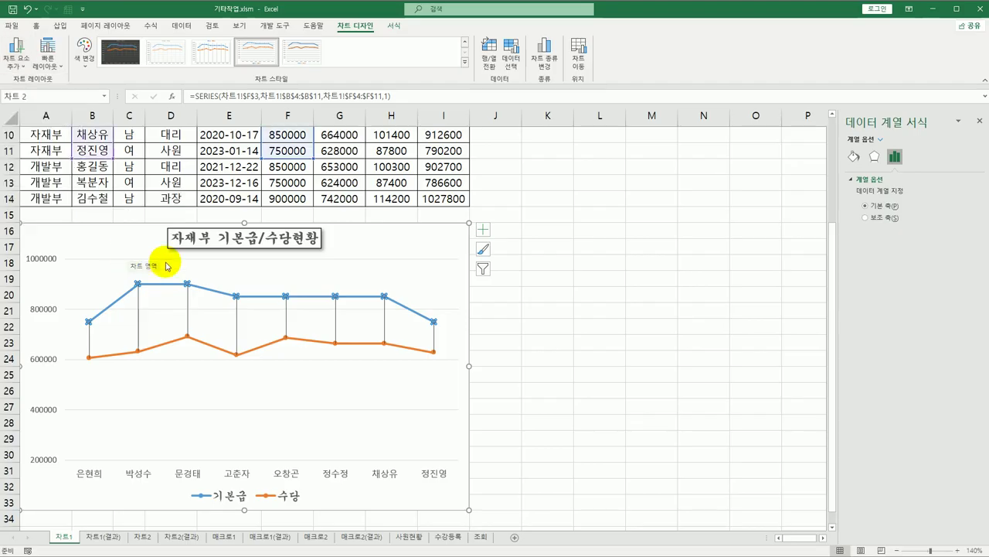
click(467, 378)
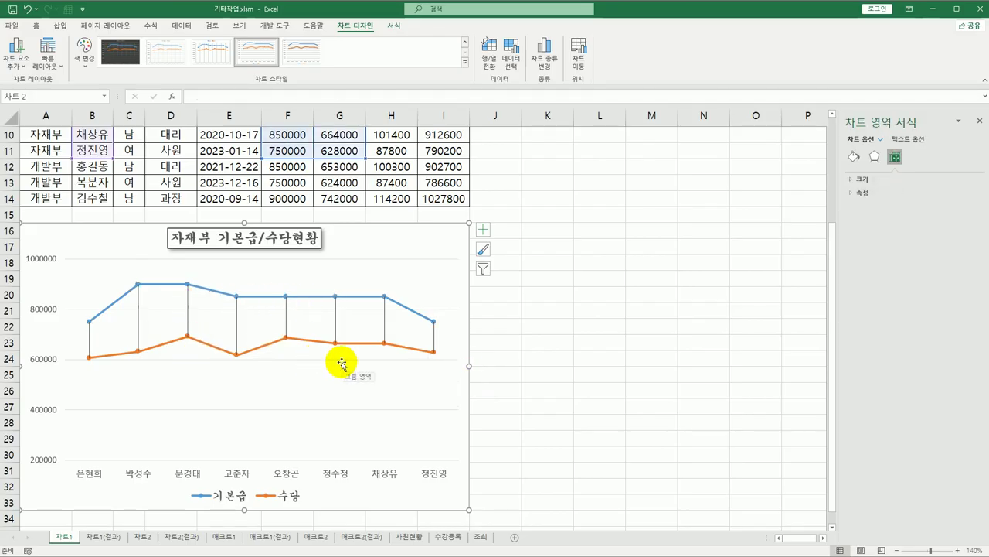
click(546, 355)
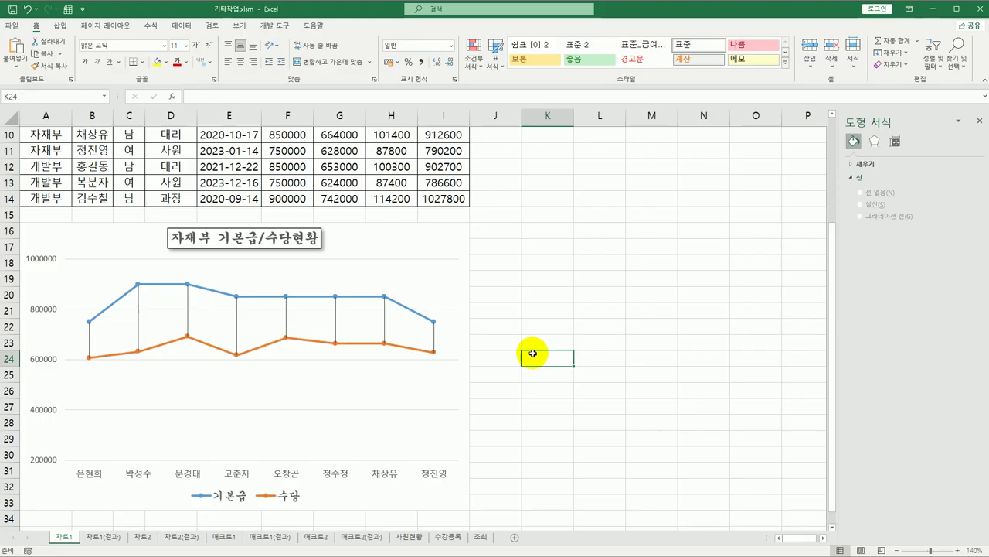
Compare the finished chart on the 차트1 sheet with the reference chart on the 차트1(결과) sheet.
click(103, 536)
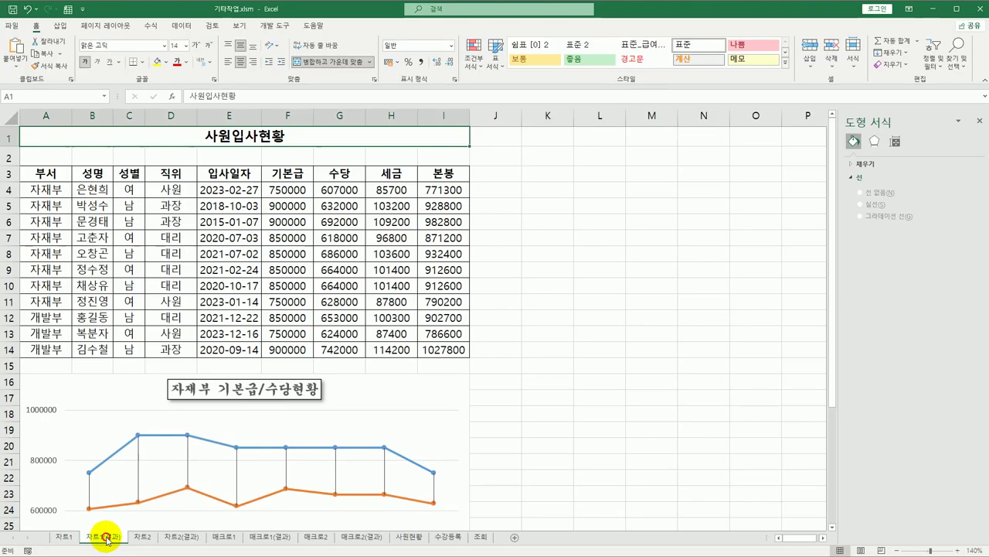
scroll(255, 481, down, 3)
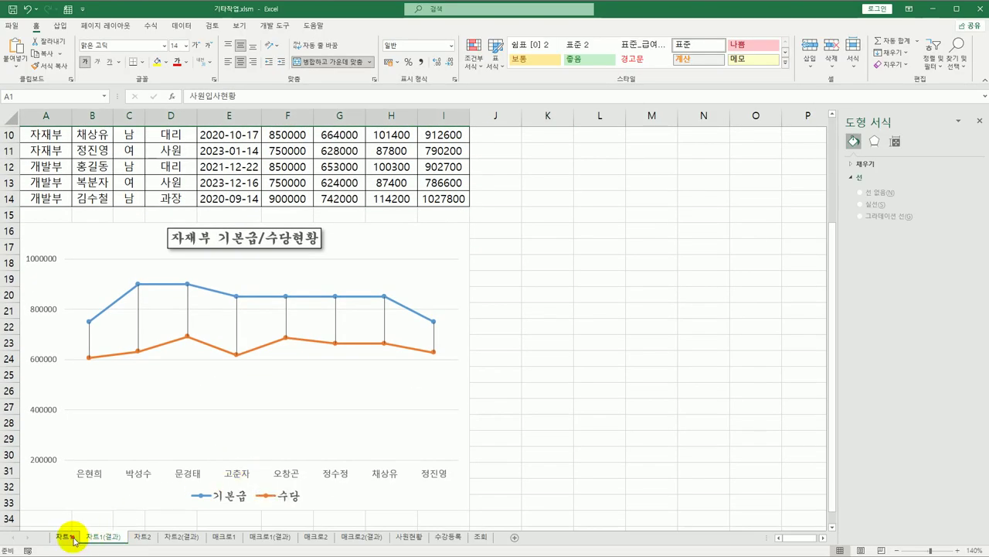
click(66, 537)
click(99, 538)
click(60, 536)
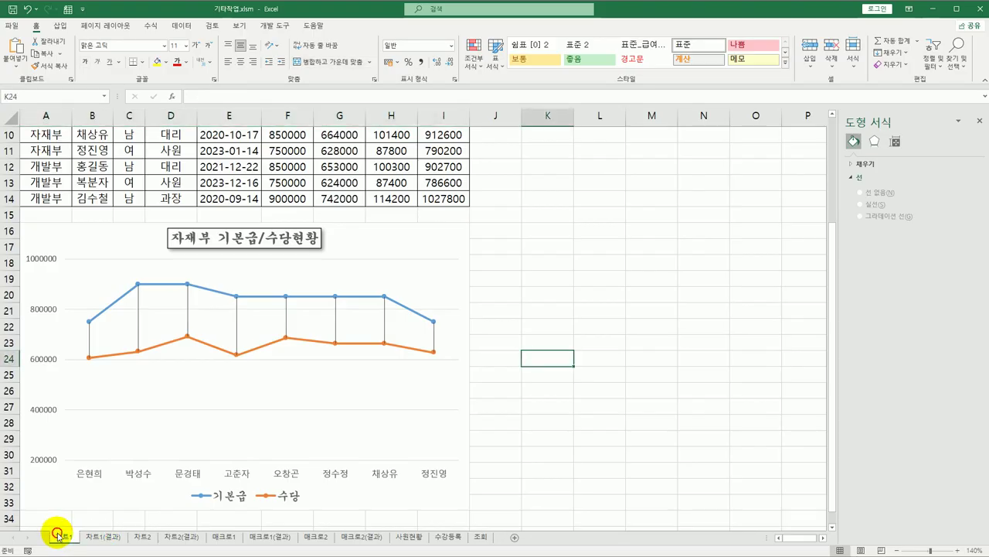
click(95, 539)
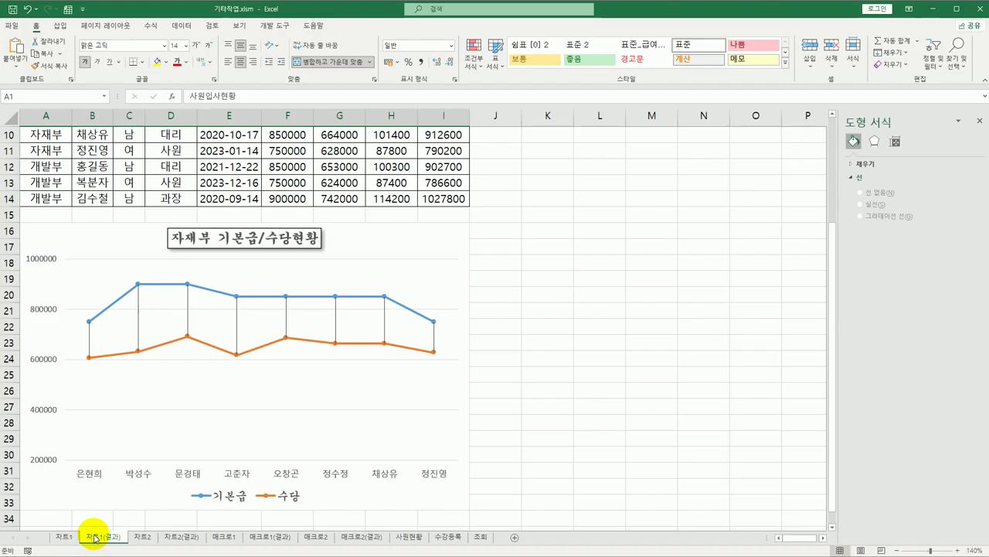
On the 차트2 sheet, reselect A4:D8 as the column chart's source data so it includes the 영업부 row.
click(143, 537)
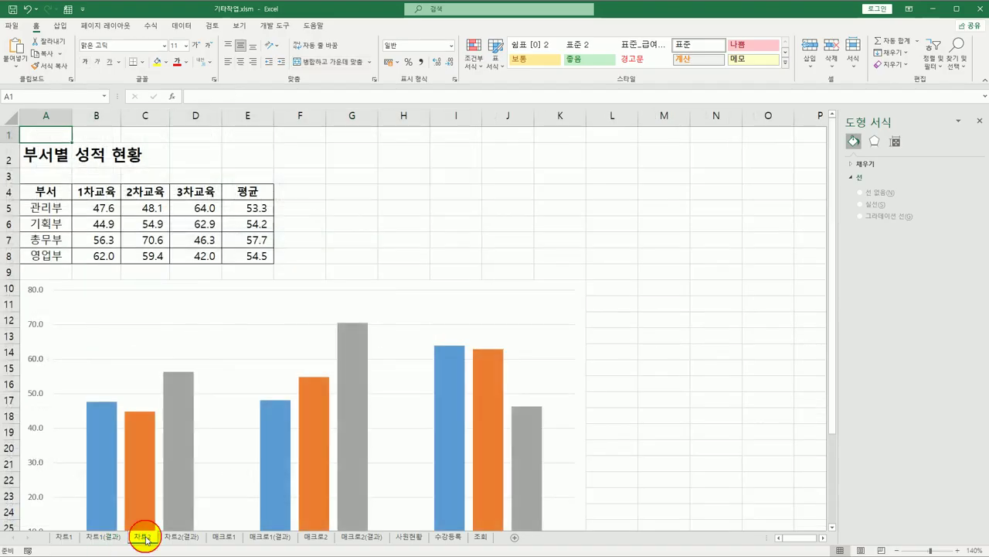
mouse_move(311, 437)
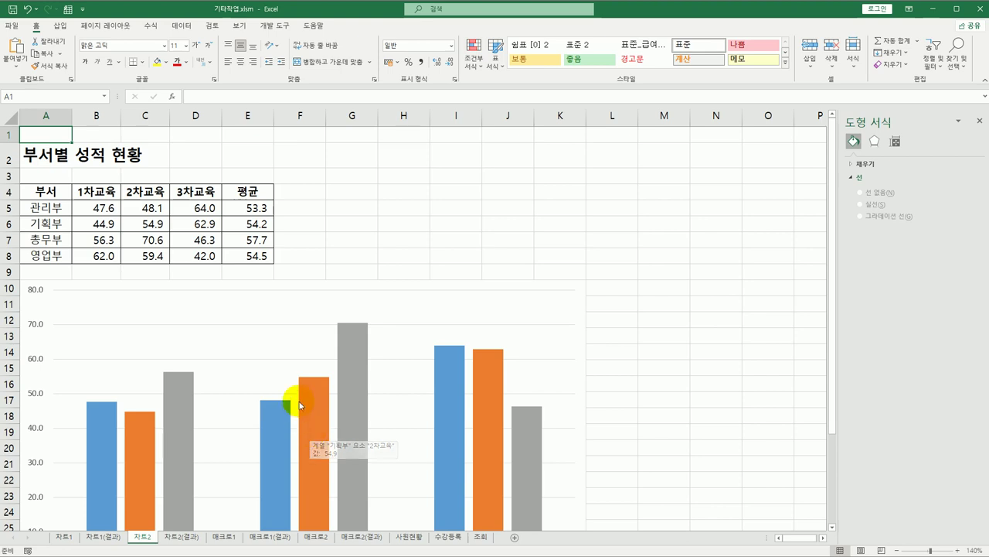
scroll(299, 401, down, 1)
scroll(287, 393, up, 1)
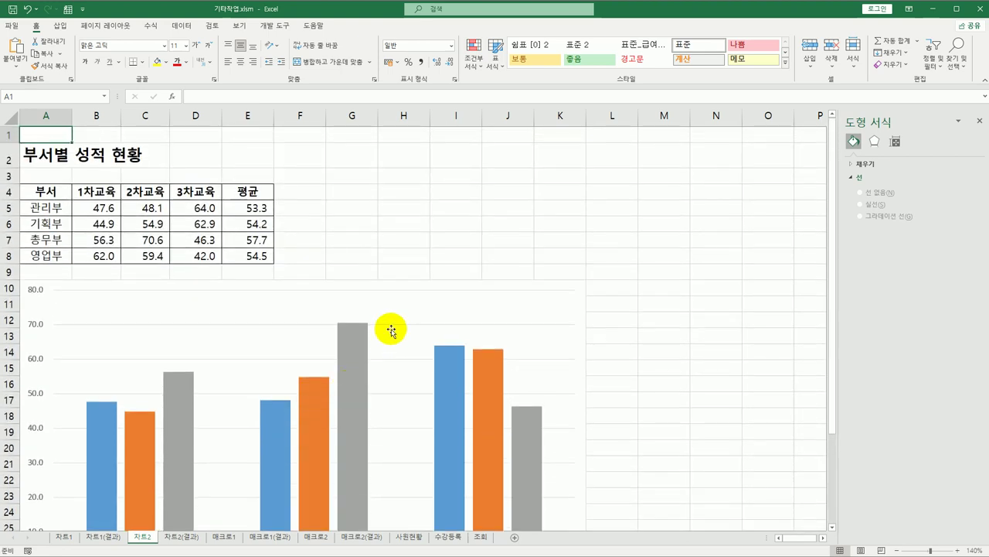
click(412, 290)
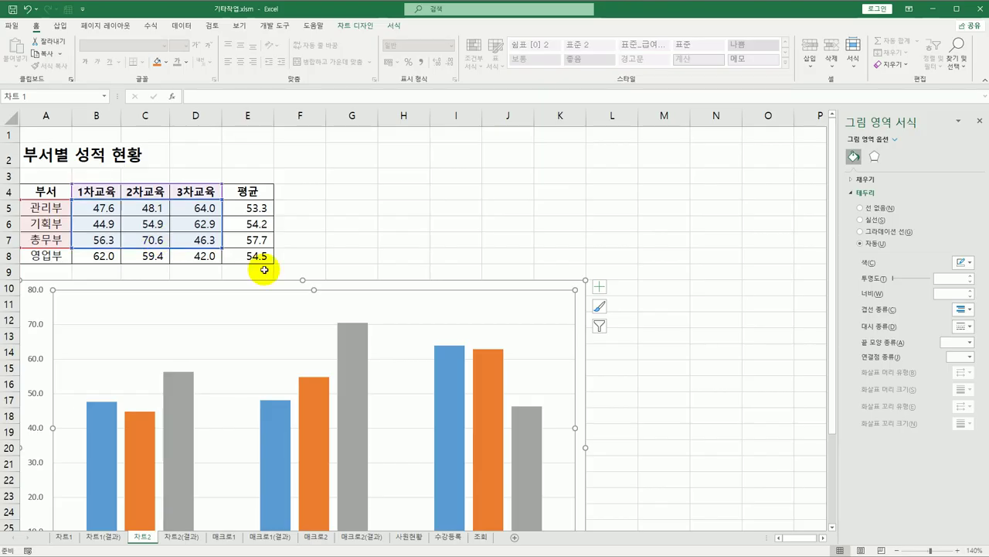
right_click(433, 305)
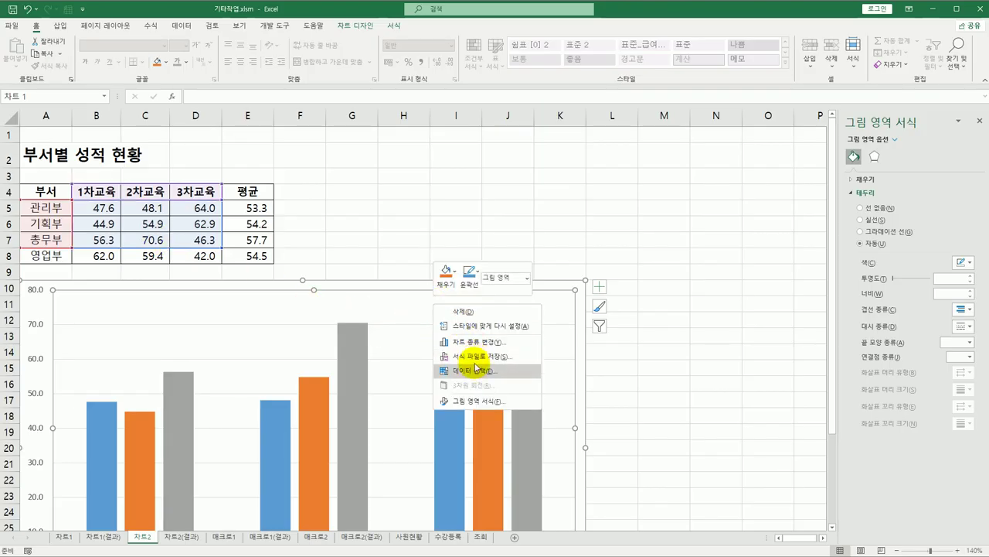
click(473, 367)
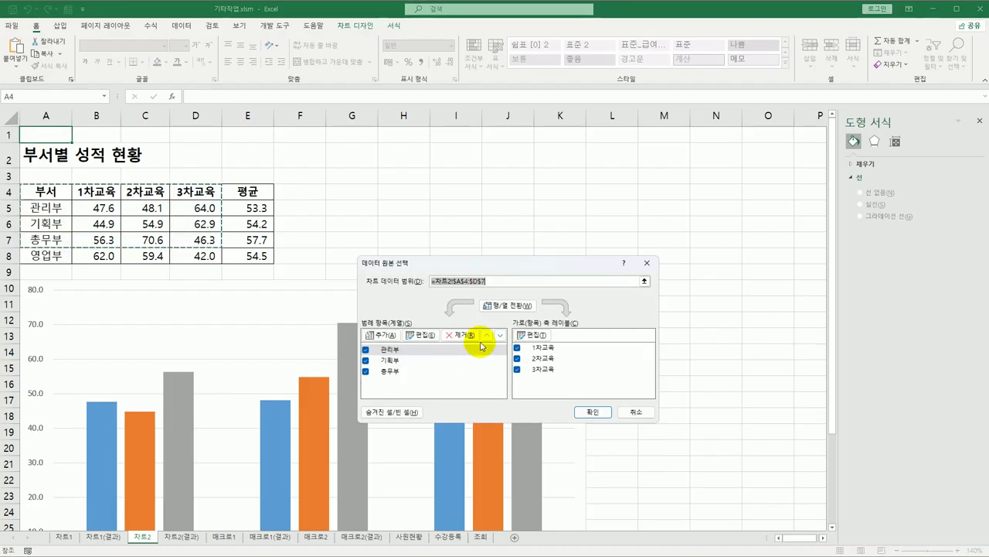
key(Delete)
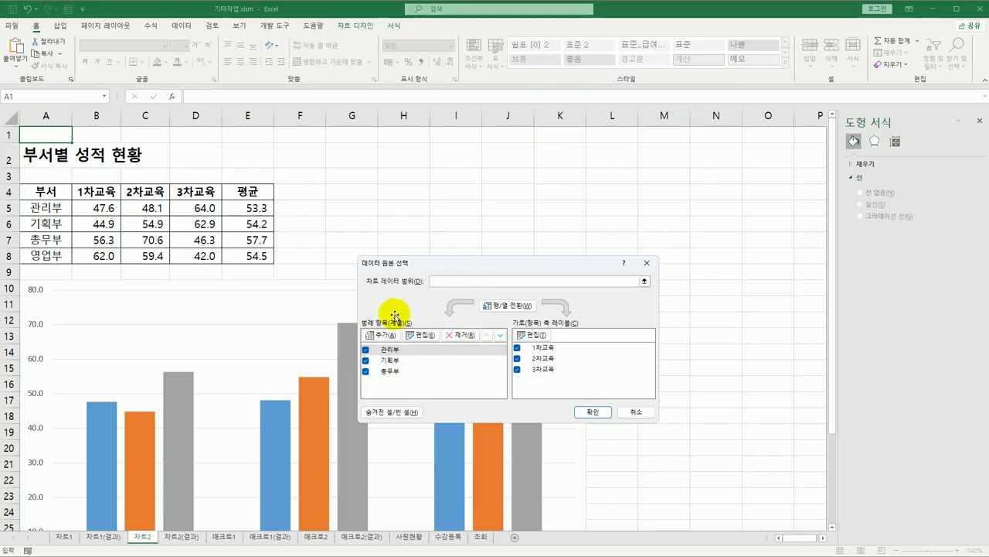
click(59, 191)
drag(59, 191, 191, 258)
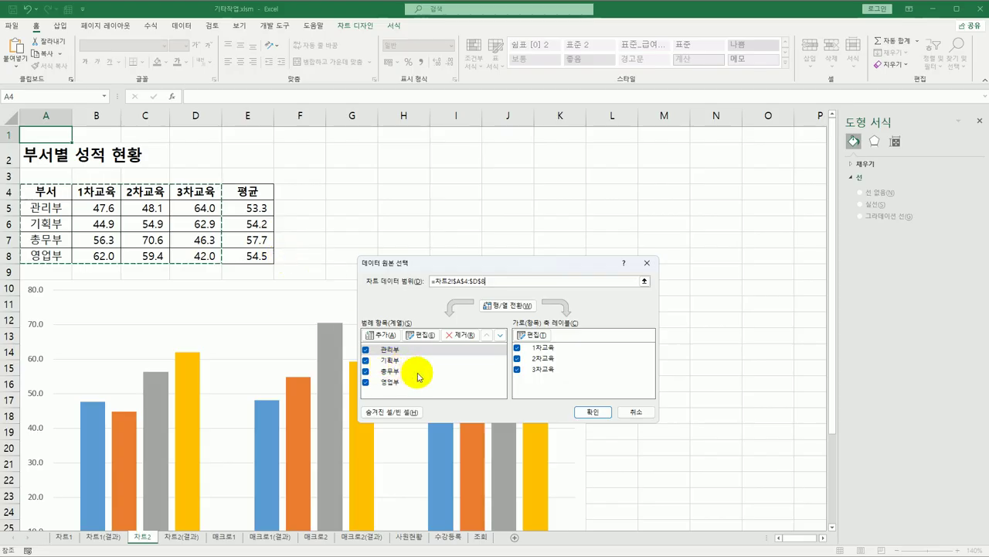
click(592, 412)
scroll(510, 348, down, 3)
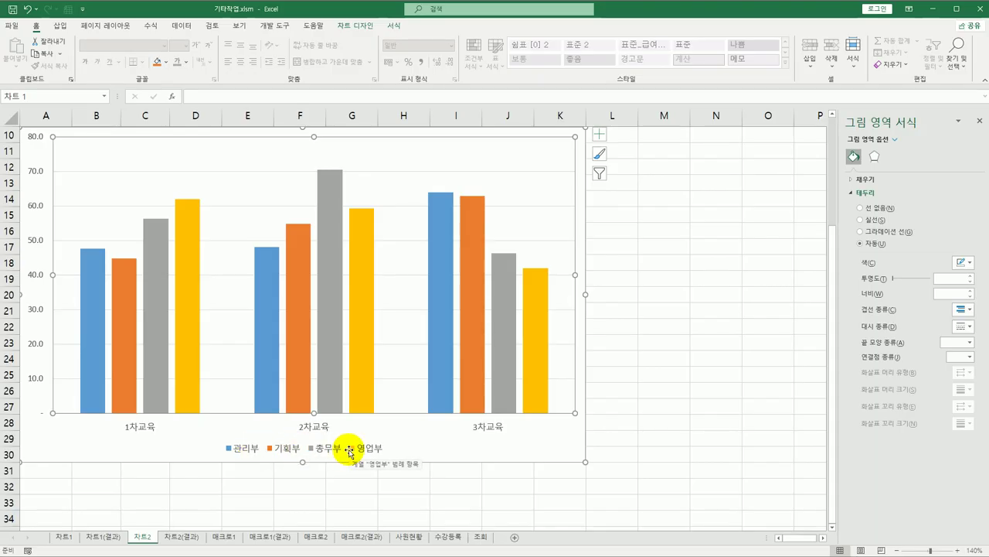
Reorder the chart's legend series so 영업부 comes second, directly after 관리부.
right_click(381, 158)
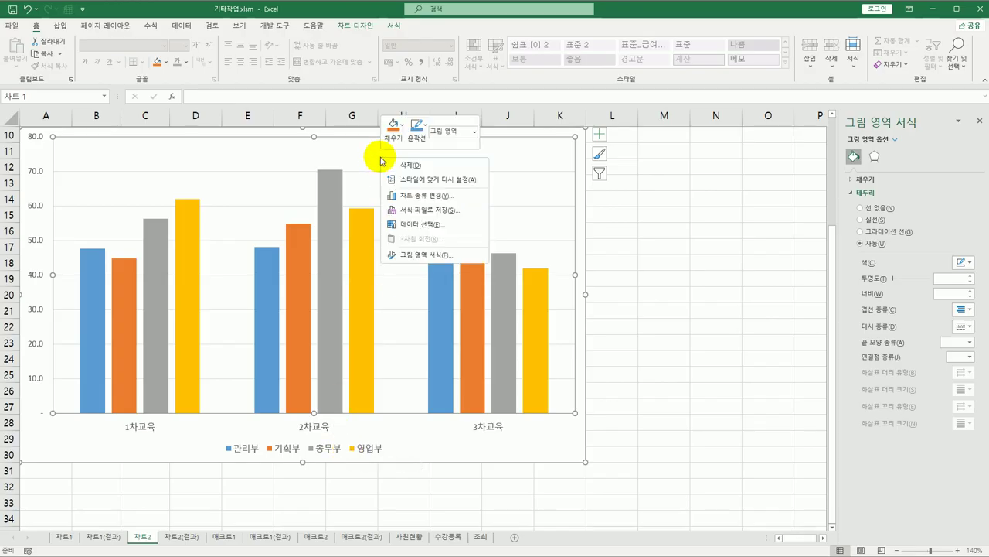
click(432, 228)
click(399, 382)
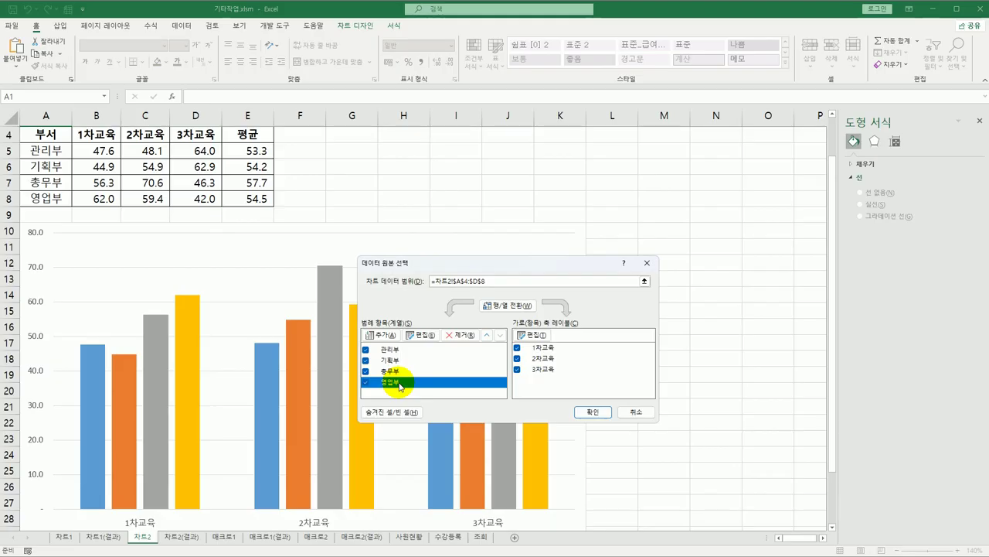
click(485, 338)
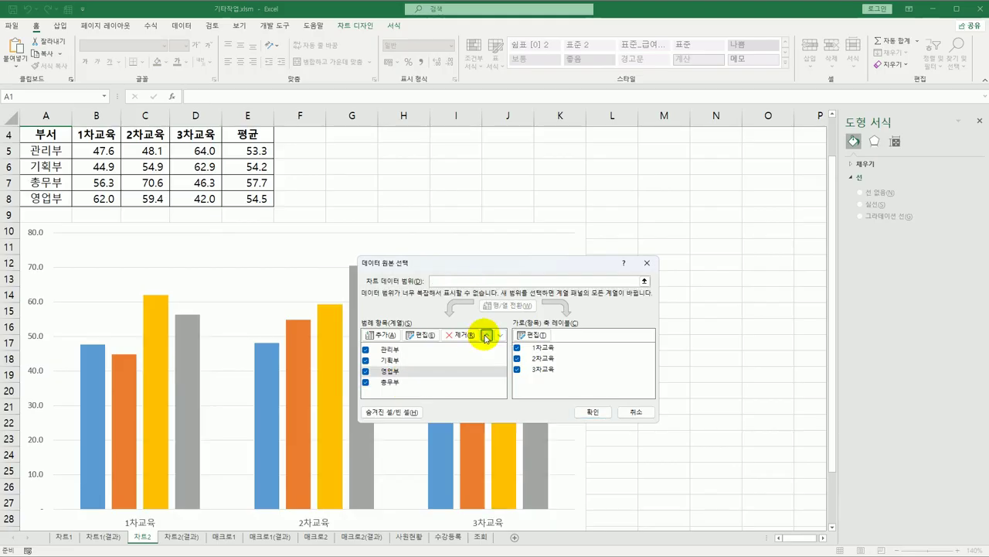
click(485, 338)
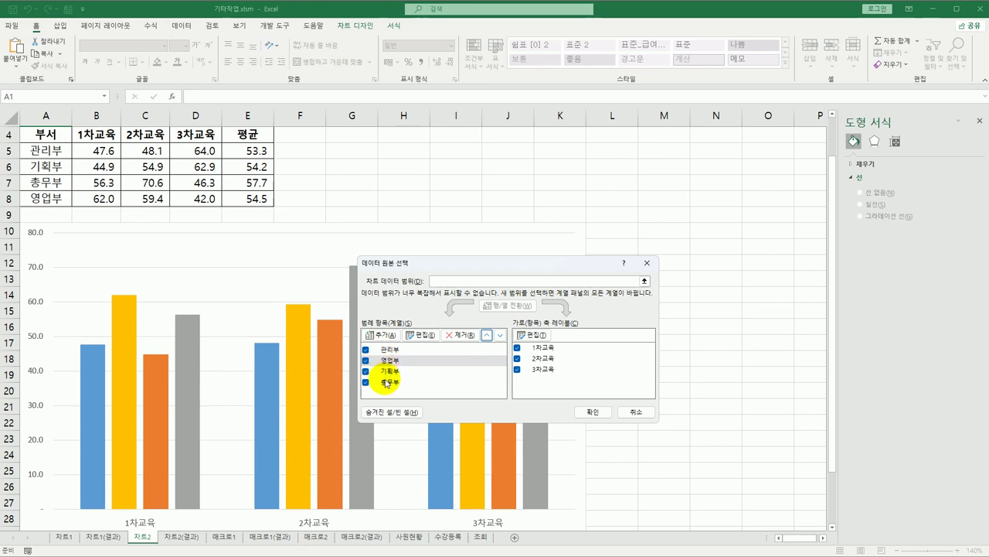
click(593, 412)
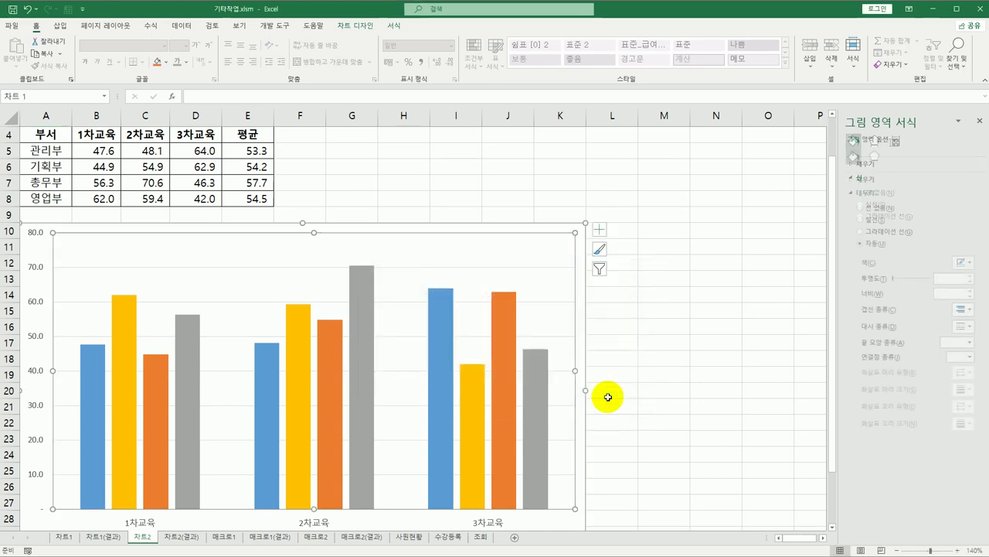
scroll(608, 393, down, 3)
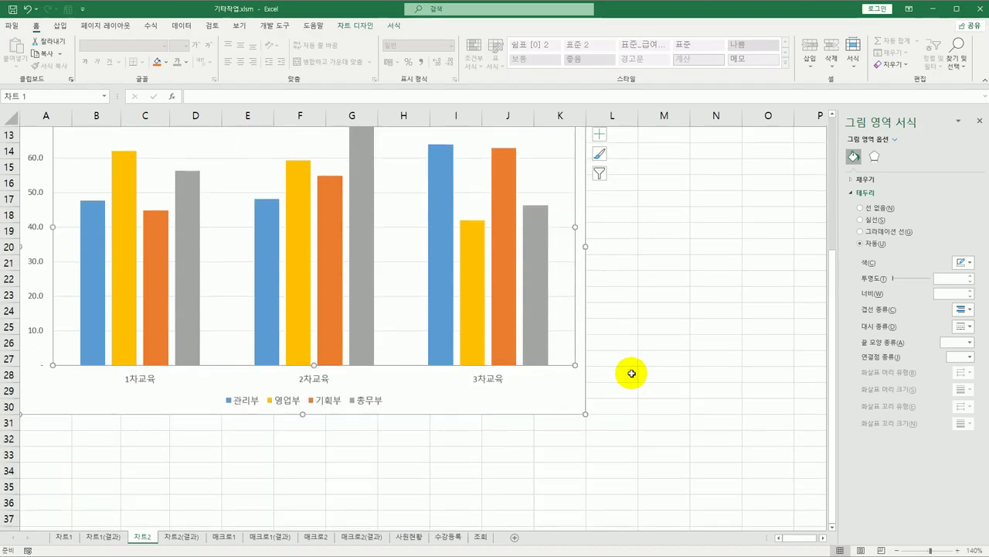
scroll(631, 373, up, 3)
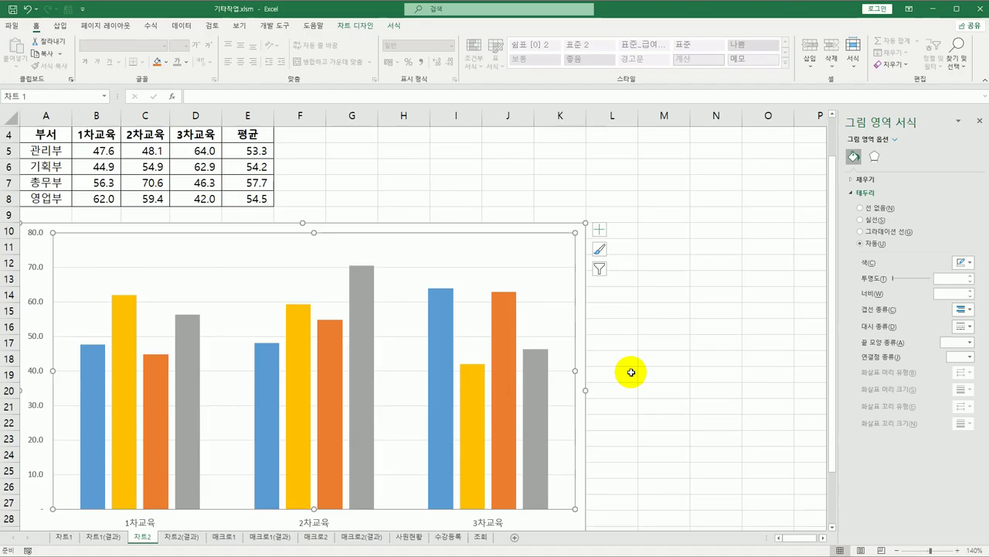
Add a primary vertical axis title (기본 세로) to the column chart.
click(358, 28)
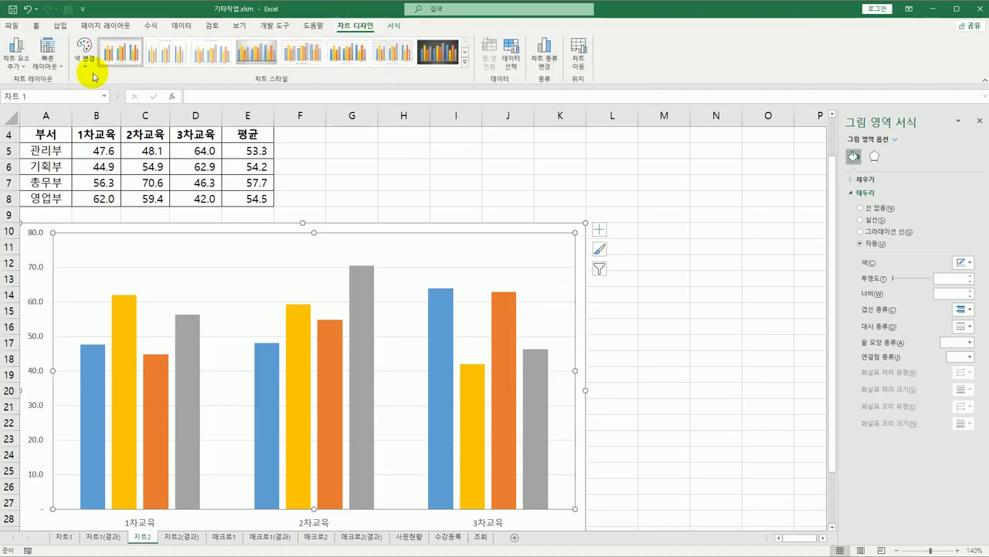
click(9, 62)
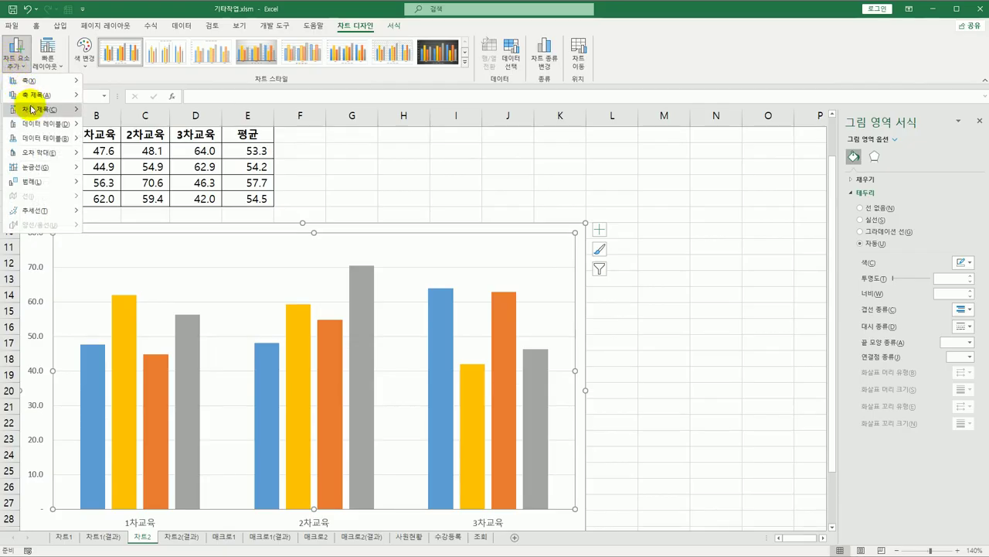
mouse_move(42, 101)
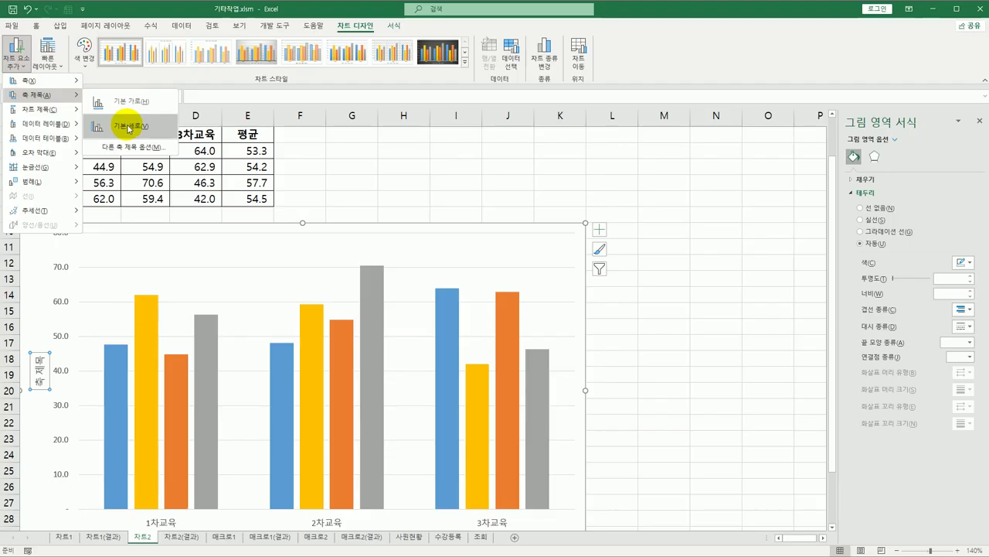
click(129, 127)
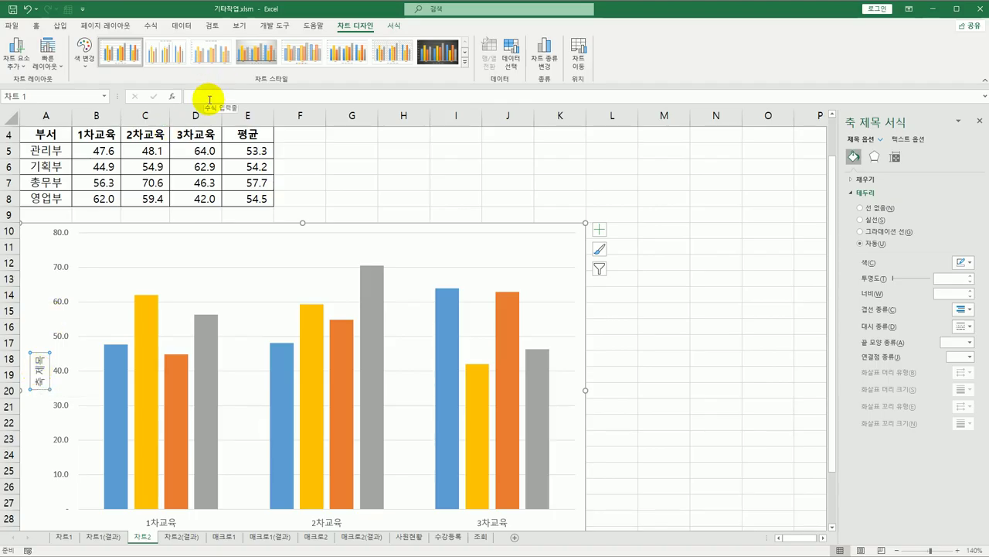
Link the vertical axis title to cell A2 with the formula =차트2!$A$2.
click(208, 99)
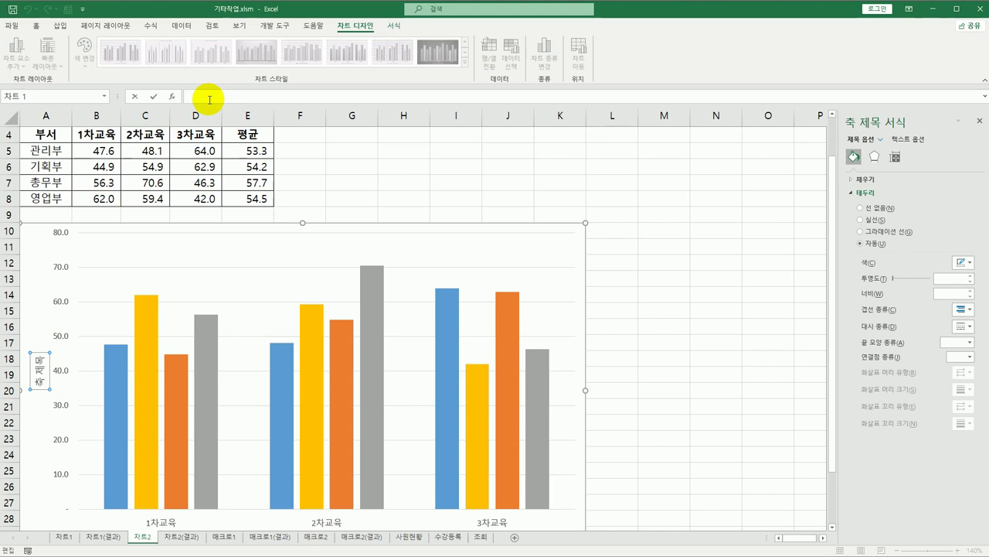
text(=)
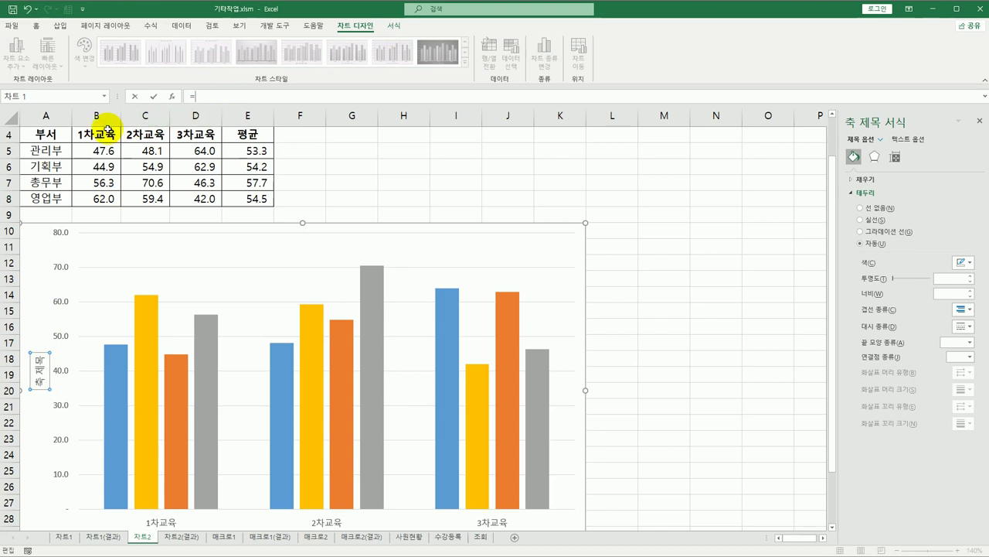
scroll(108, 137, up, 1)
scroll(108, 138, up, 1)
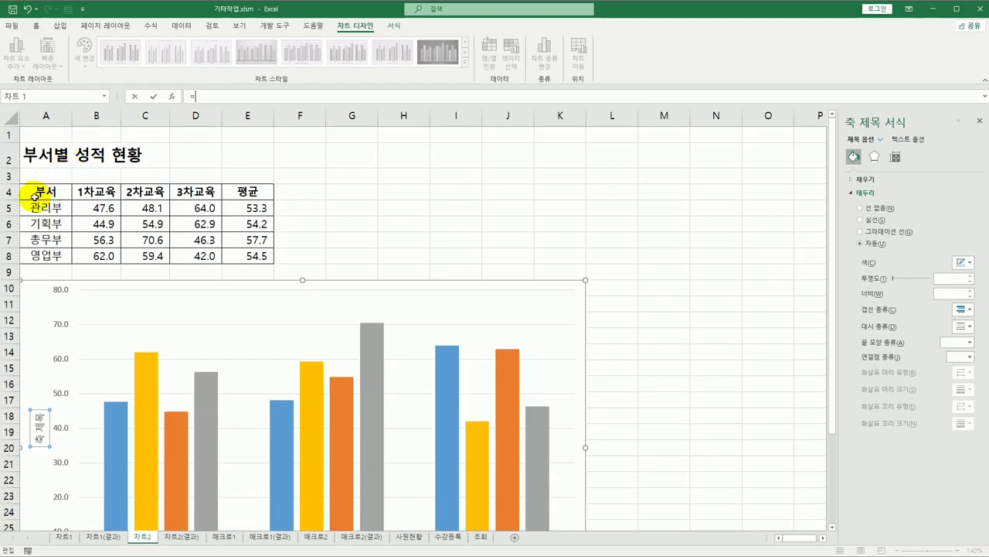
click(55, 160)
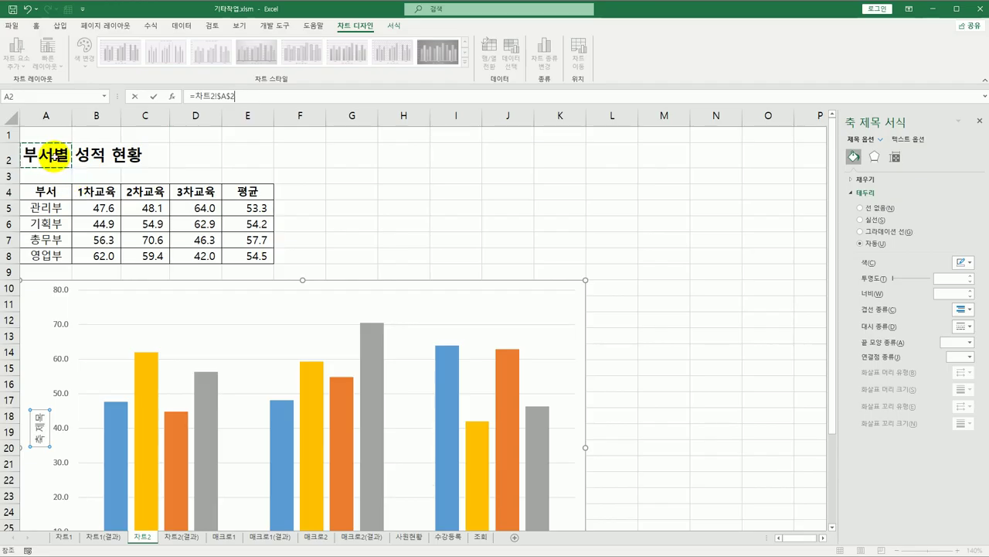
key(Return)
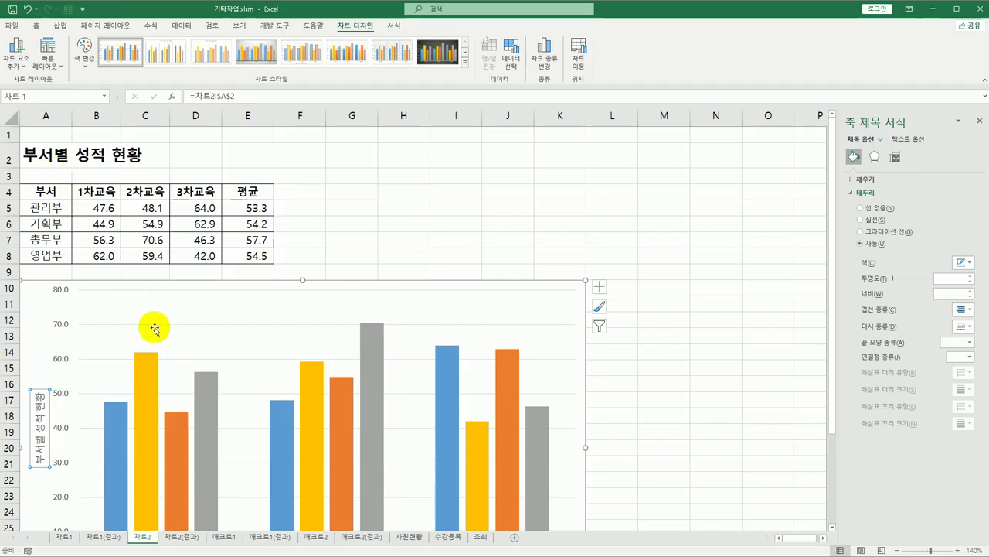
Add data labels to all column series at the outside end (바깥쪽 끝에).
click(19, 63)
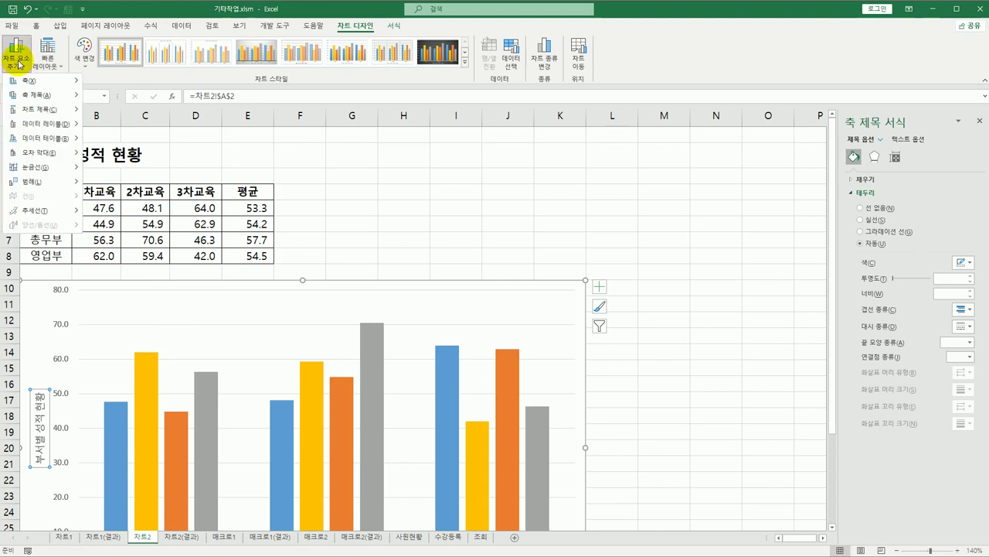
mouse_move(61, 128)
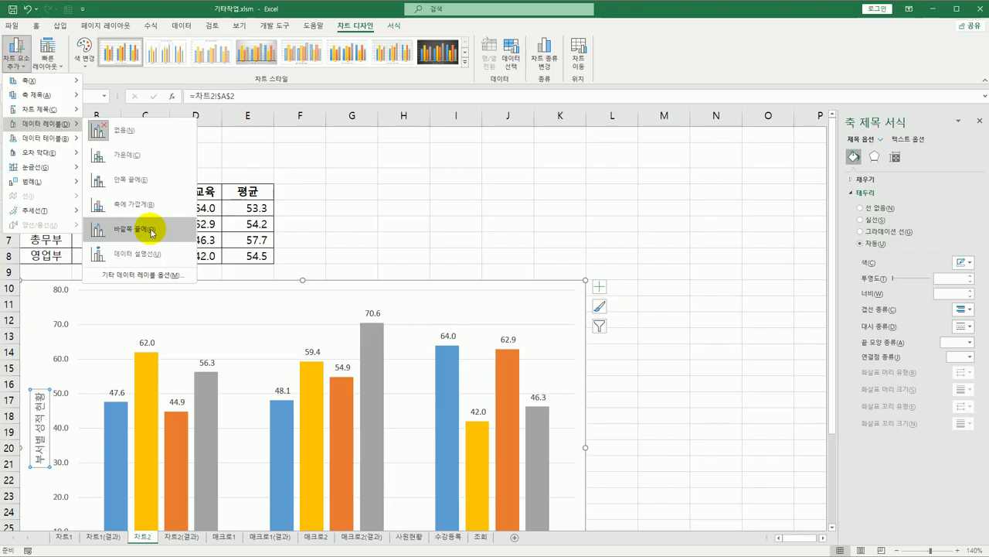
click(151, 230)
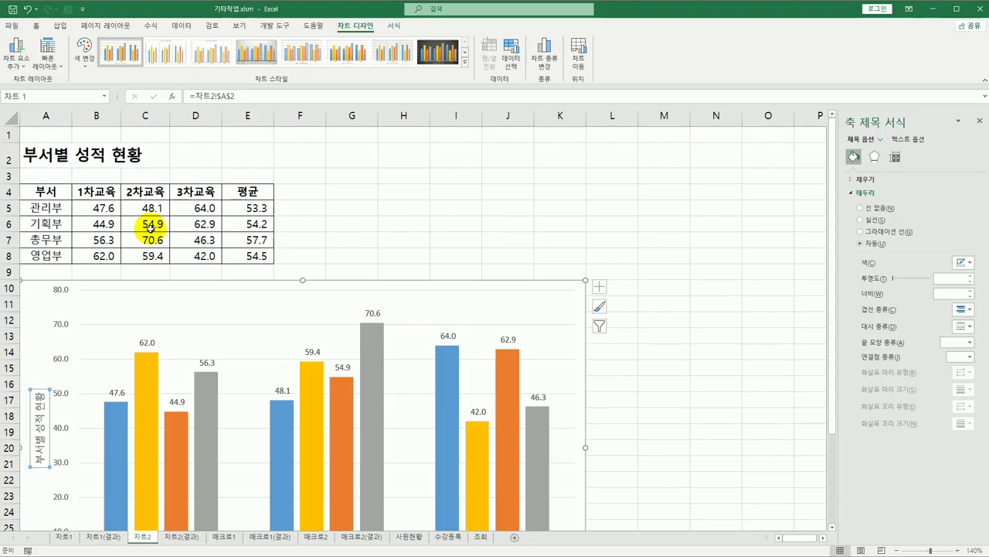
Set the text direction of the 관리부 series' data labels to the rotated all-text option at -90°.
click(144, 344)
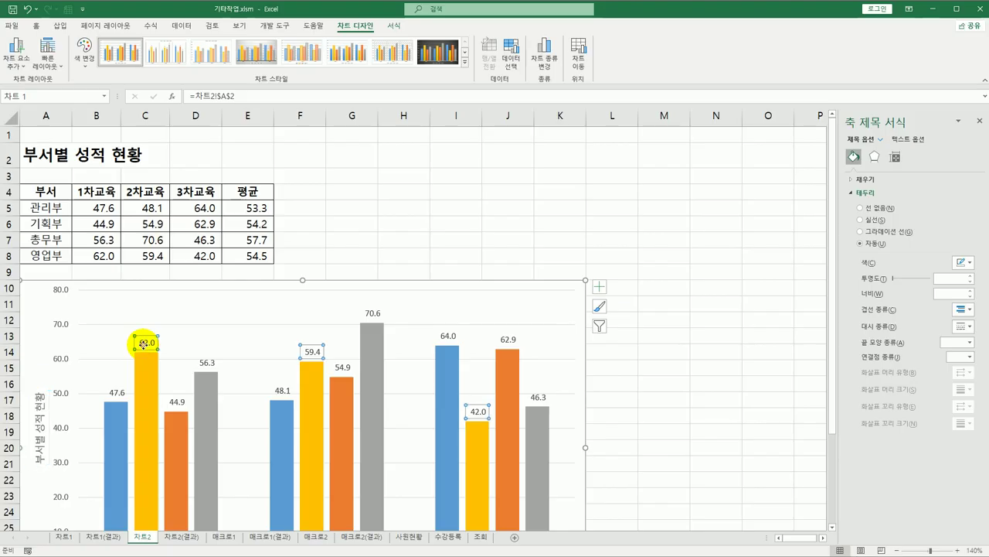
click(121, 394)
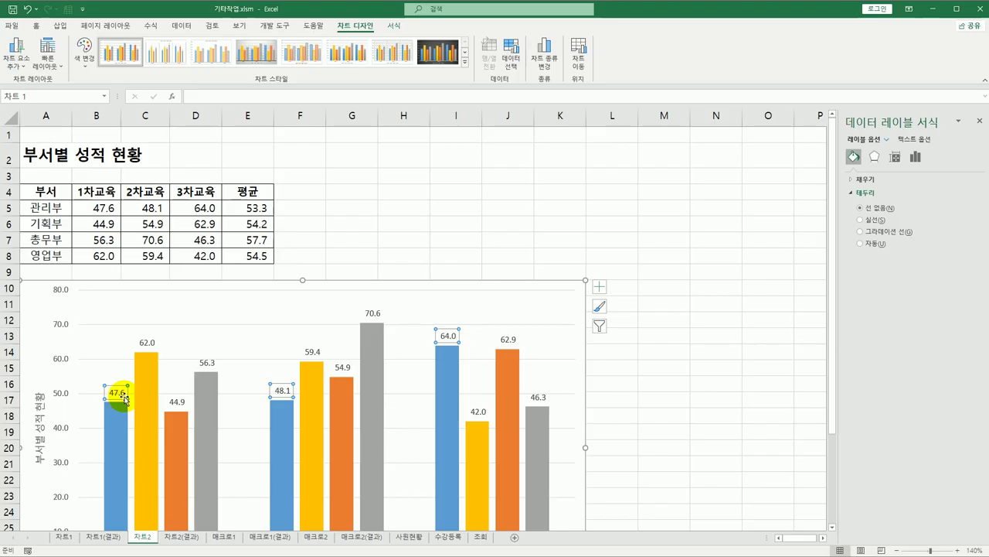
click(915, 158)
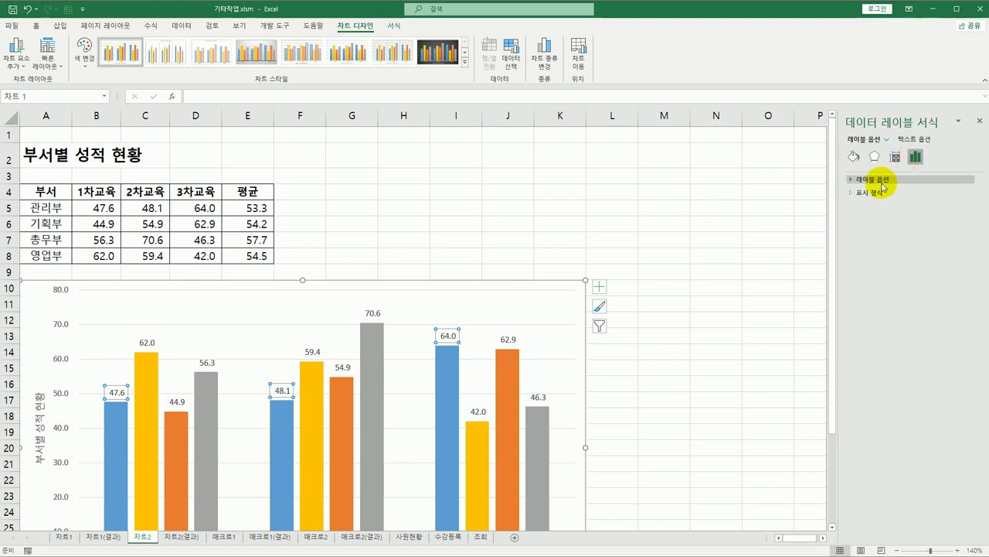
click(882, 182)
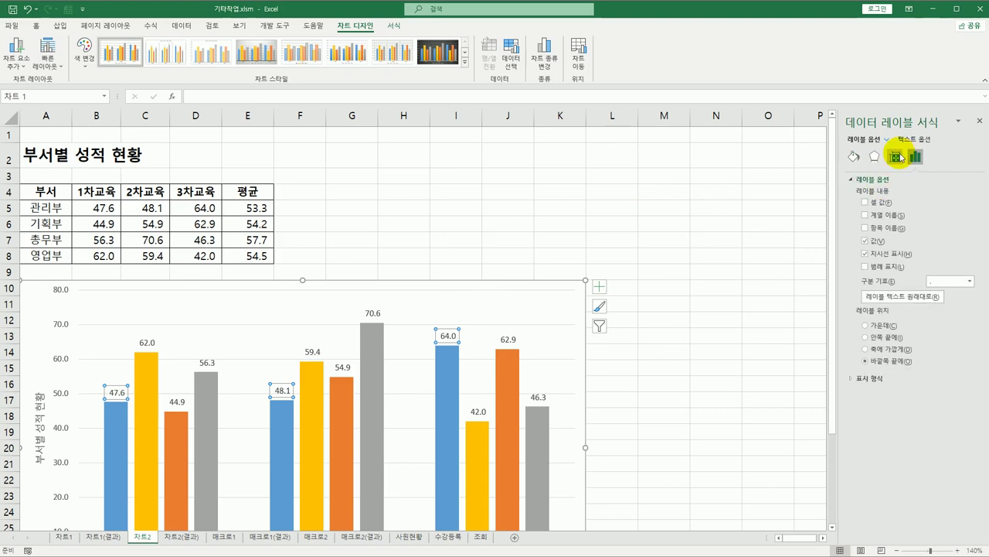
click(897, 159)
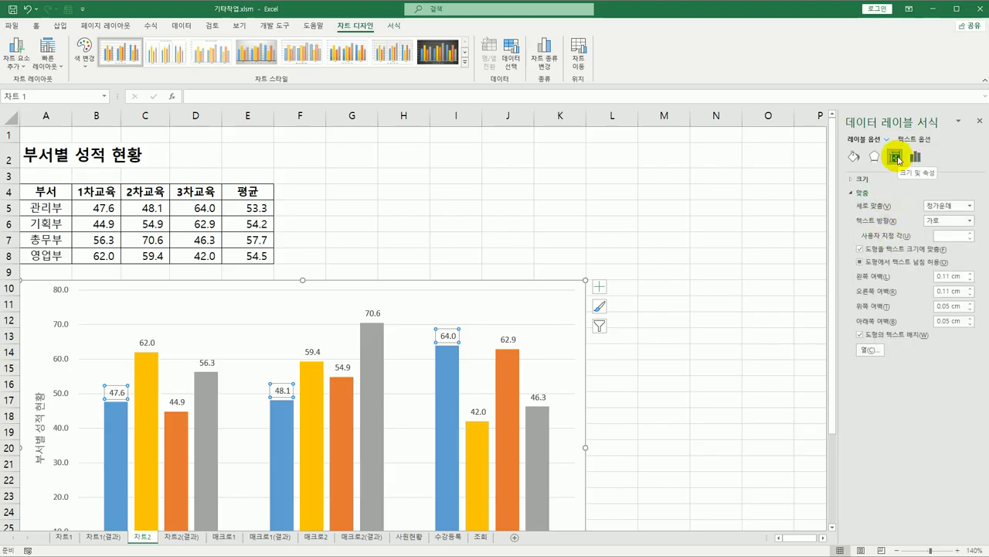
click(970, 221)
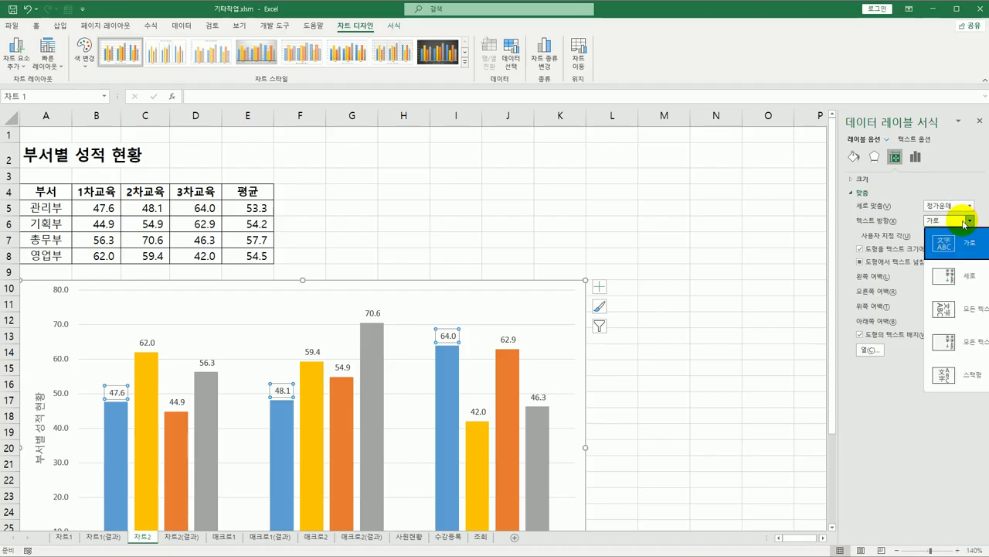
click(950, 314)
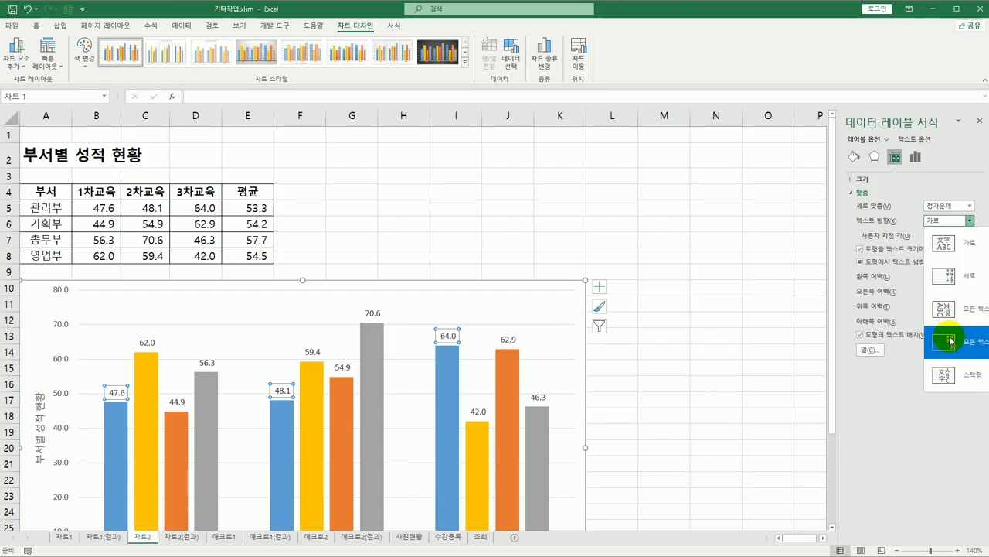
click(948, 348)
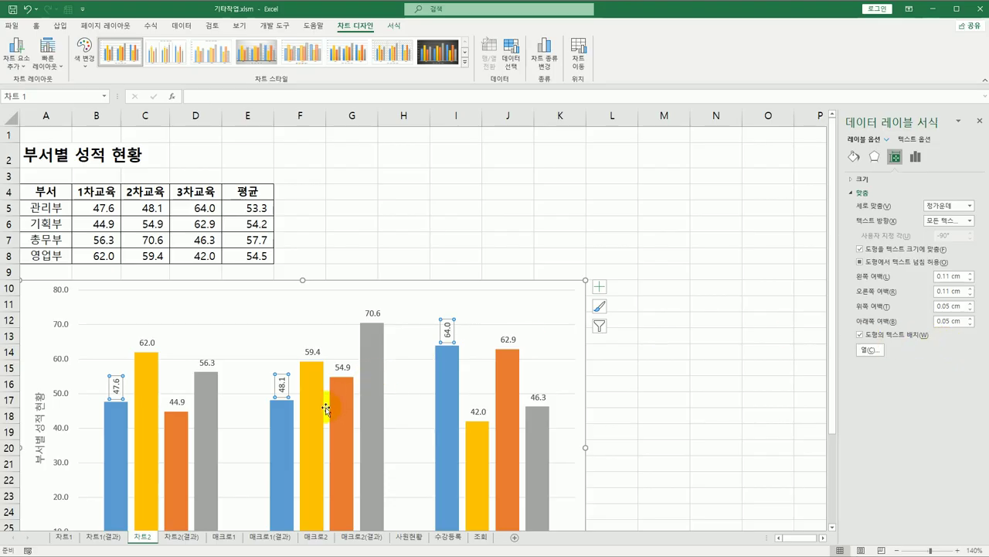
Apply the same -90° rotated text direction to the data labels of the 영업부, 기획부 and 총무부 series.
click(153, 346)
click(970, 221)
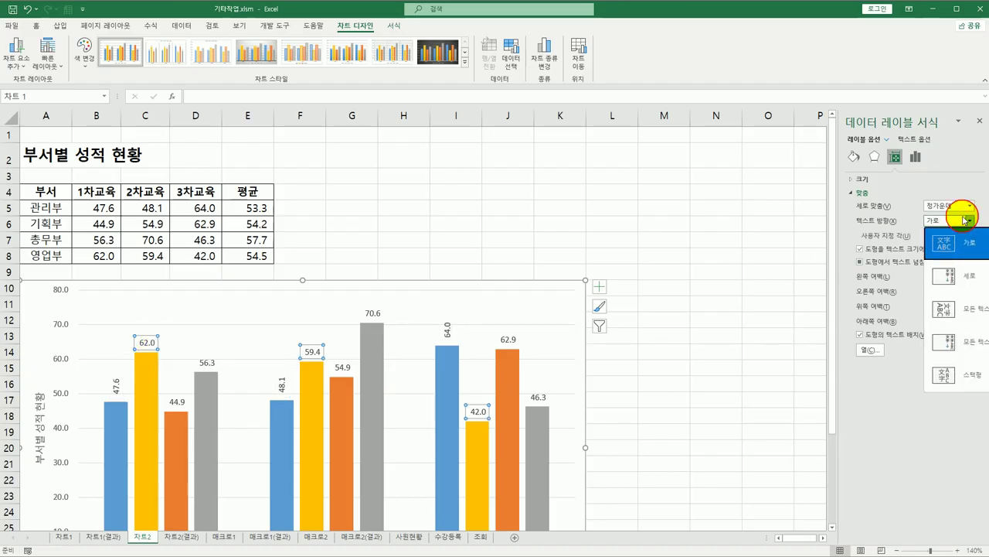
click(969, 353)
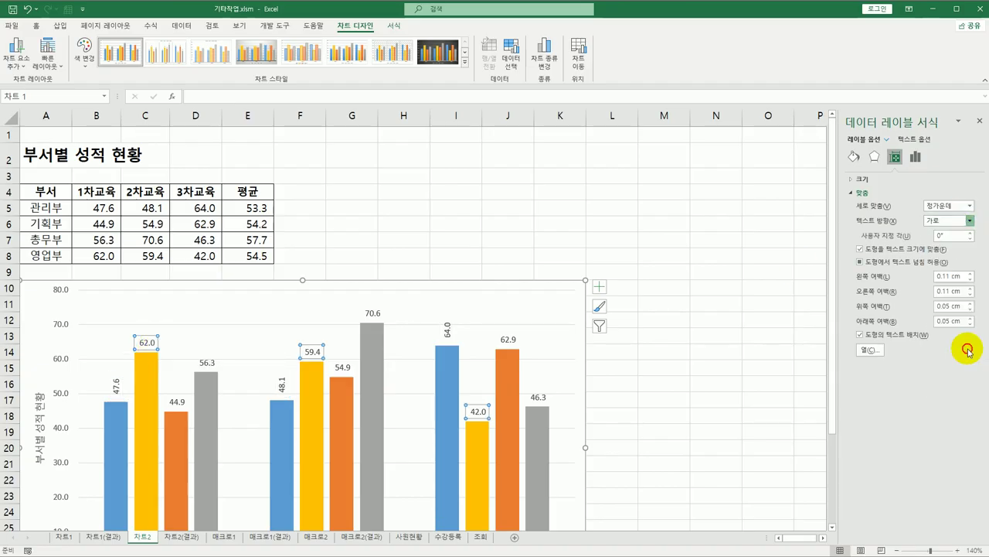
click(177, 402)
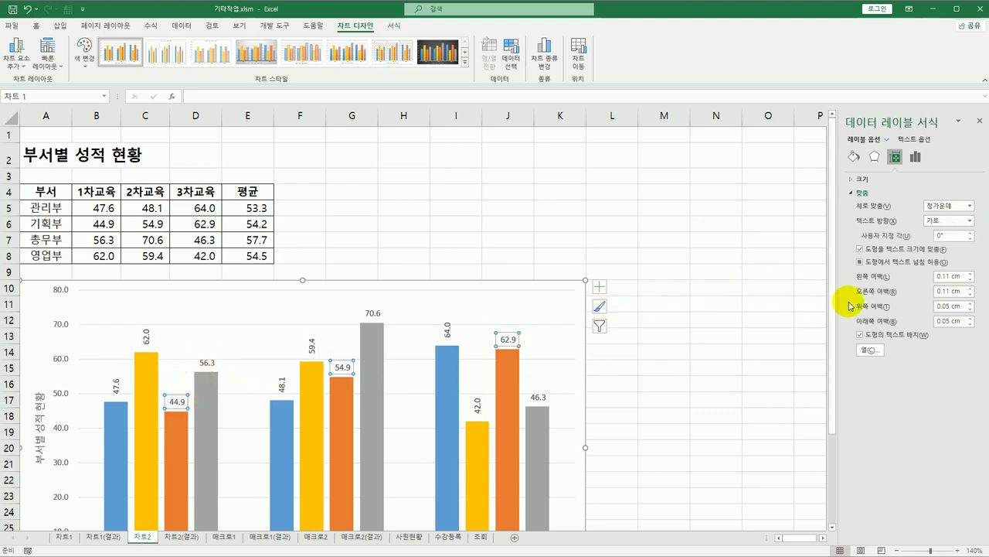
click(969, 221)
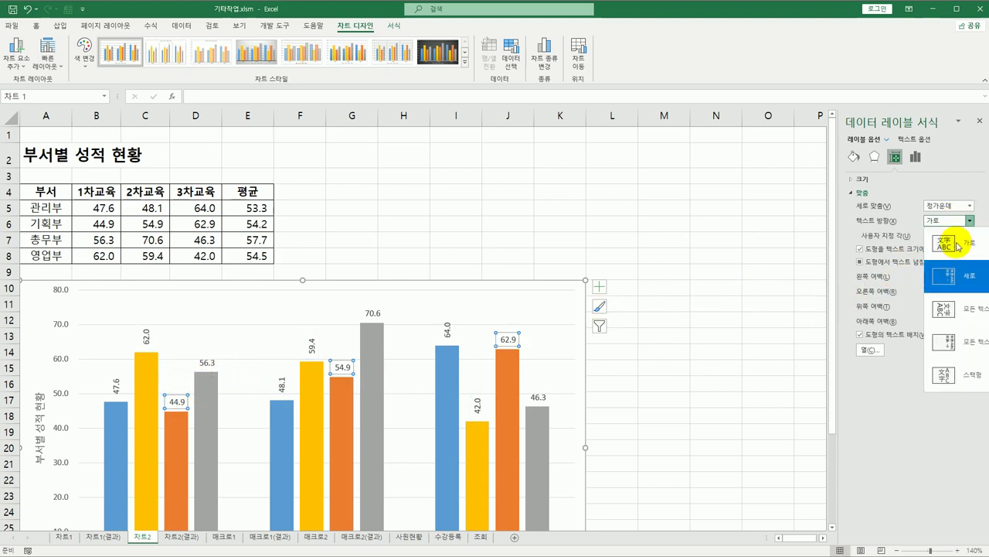
click(958, 341)
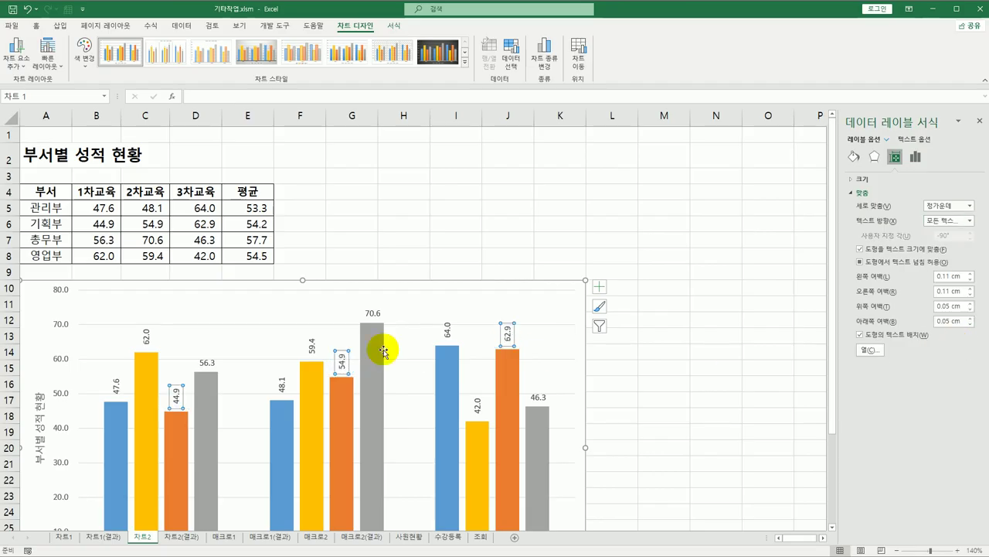
click(212, 363)
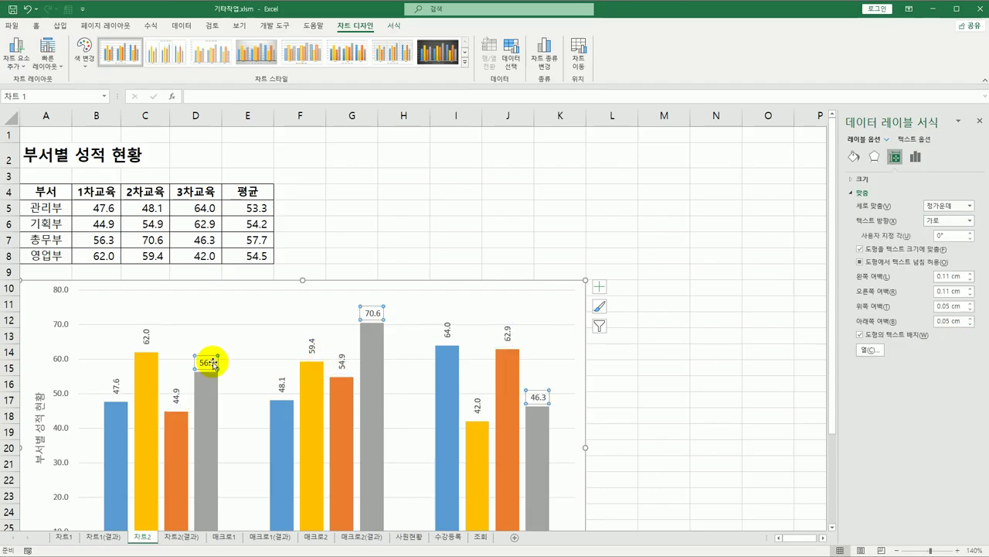
click(966, 220)
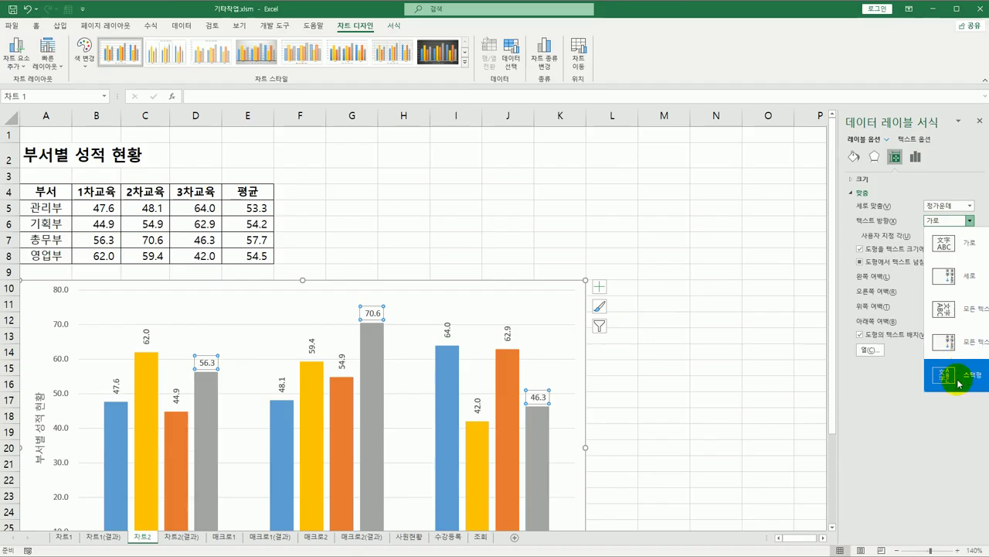
click(955, 342)
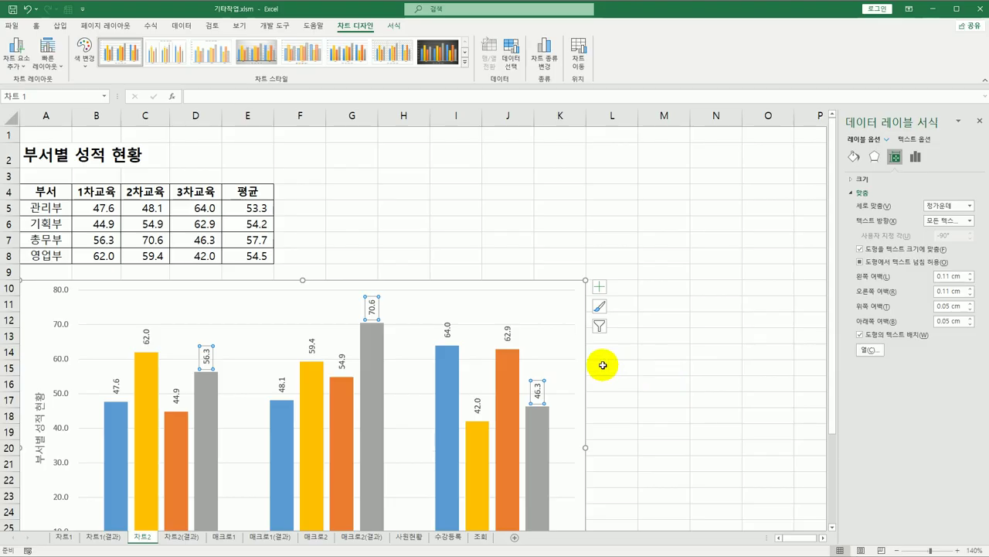
Fill the chart's plot area with the 점선: 20% pattern, using the light background theme color as the foreground color.
click(636, 360)
scroll(637, 359, down, 3)
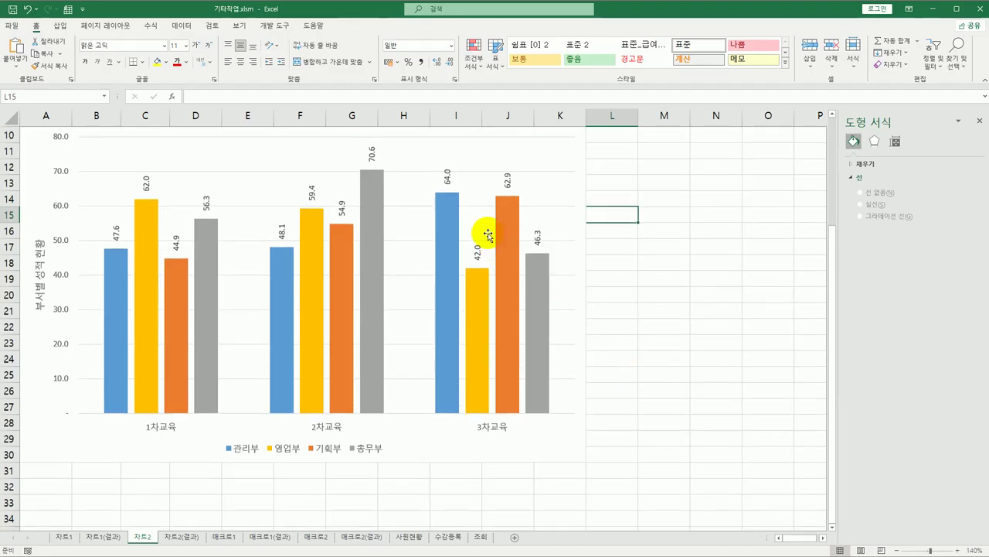
click(475, 182)
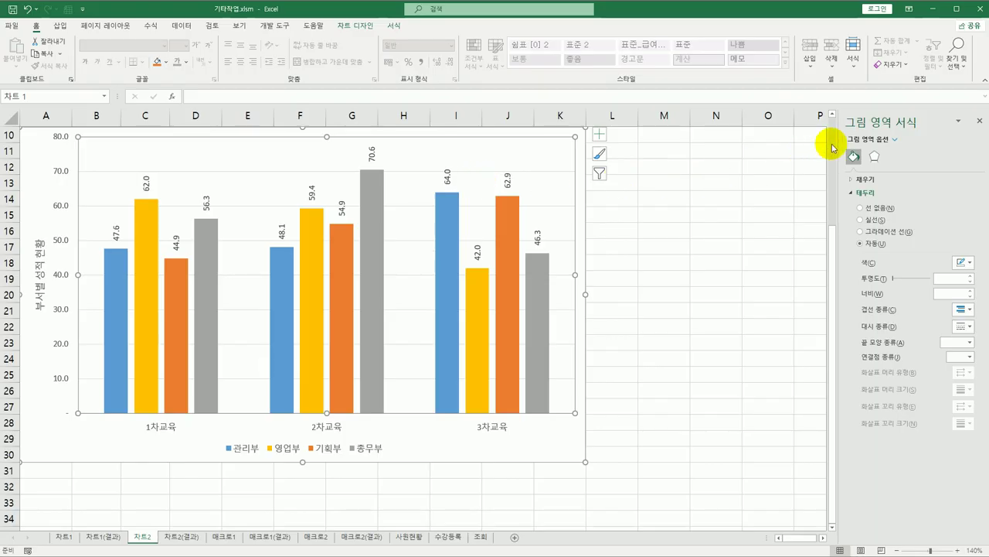
click(857, 180)
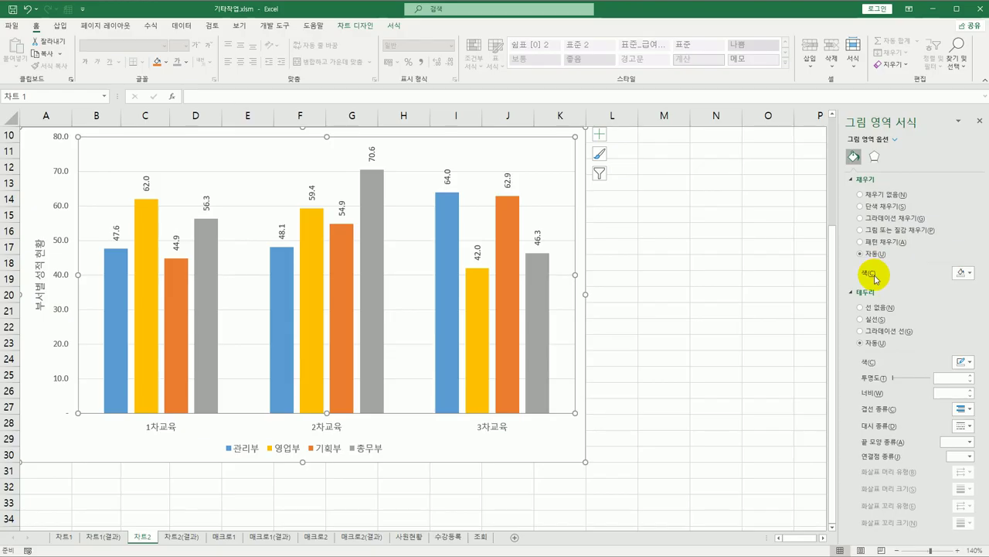
click(881, 243)
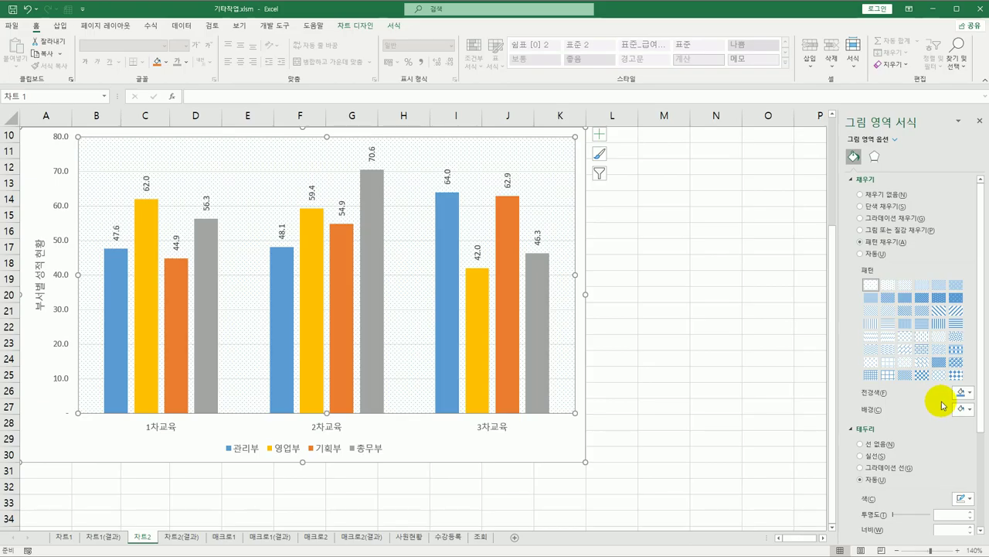
click(971, 393)
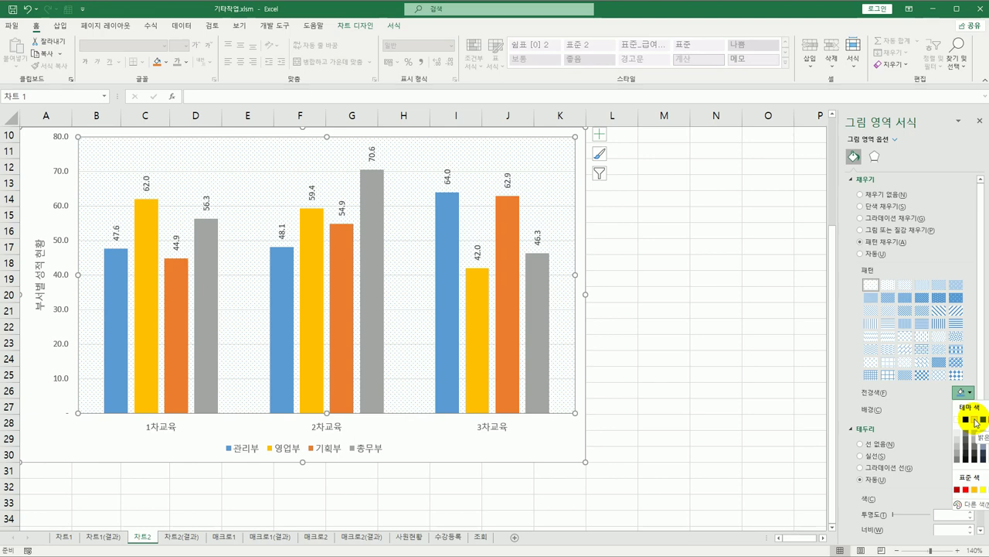
click(975, 420)
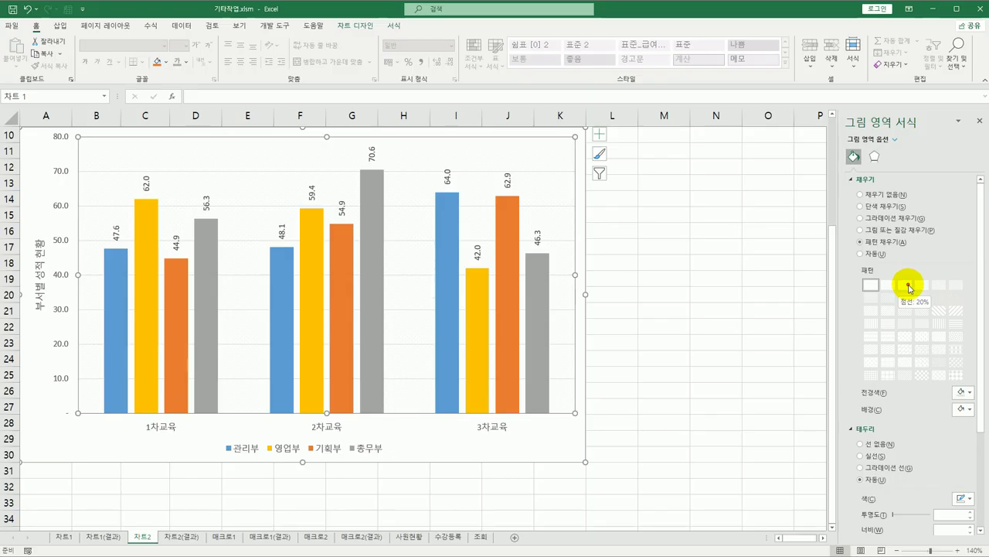
click(909, 287)
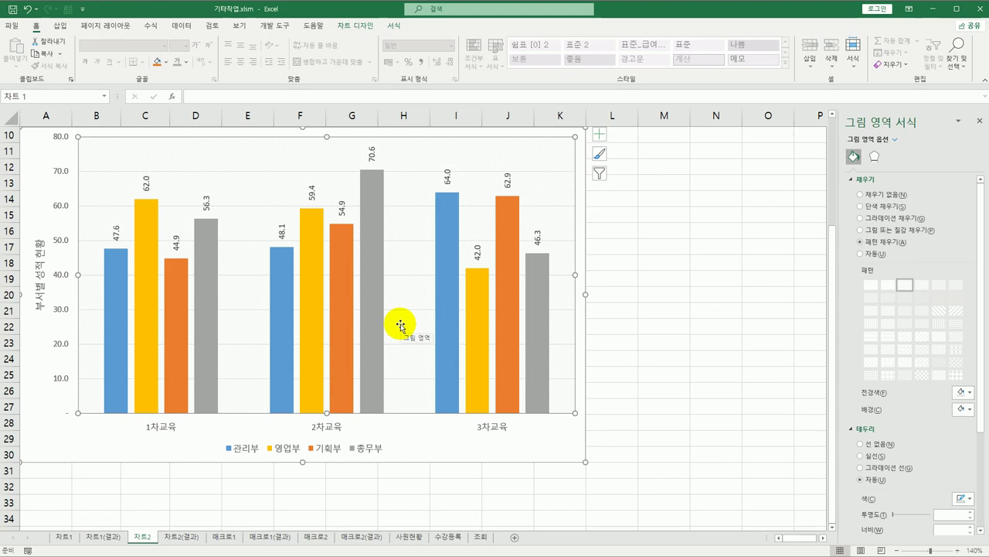
Add a data table without legend keys (범례 표지 없음) to the column chart.
click(365, 25)
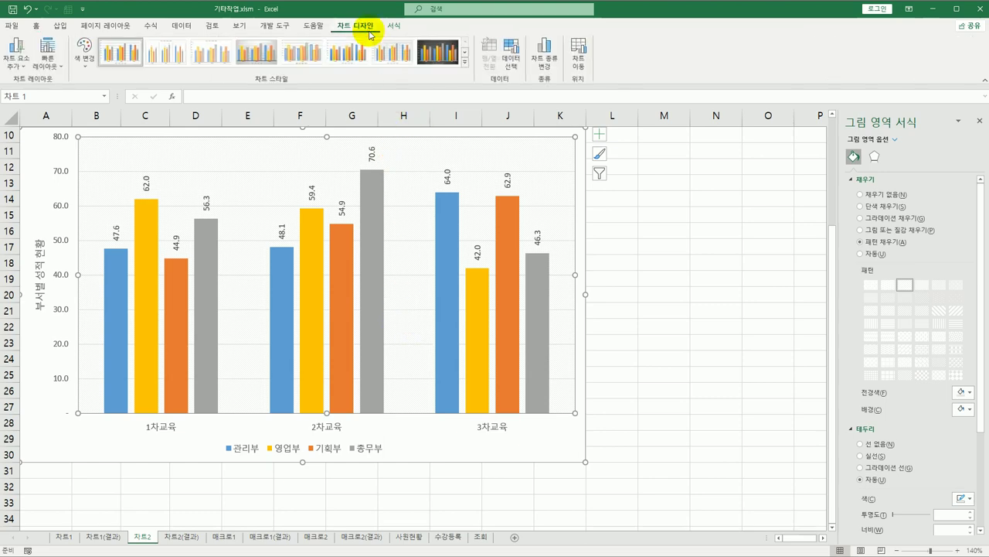
click(15, 62)
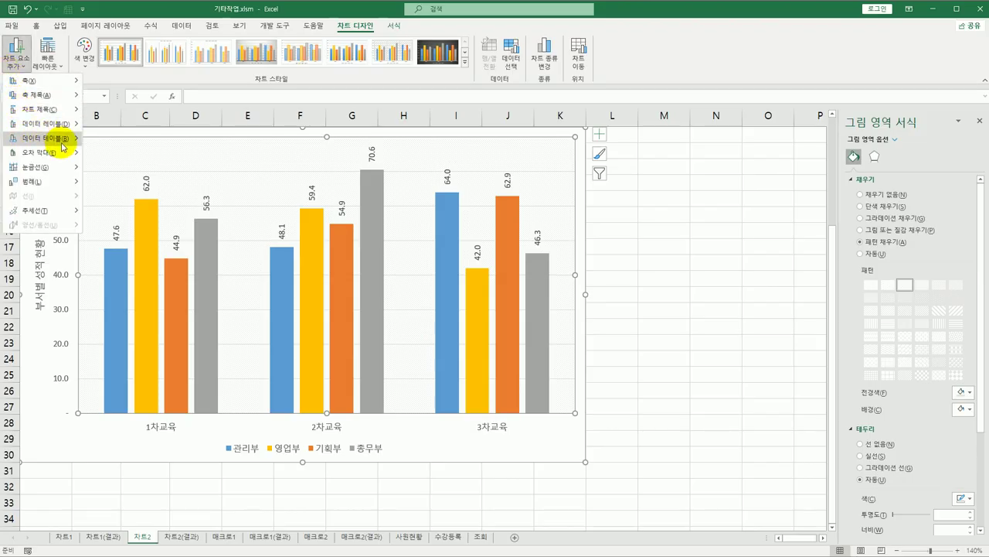
mouse_move(63, 145)
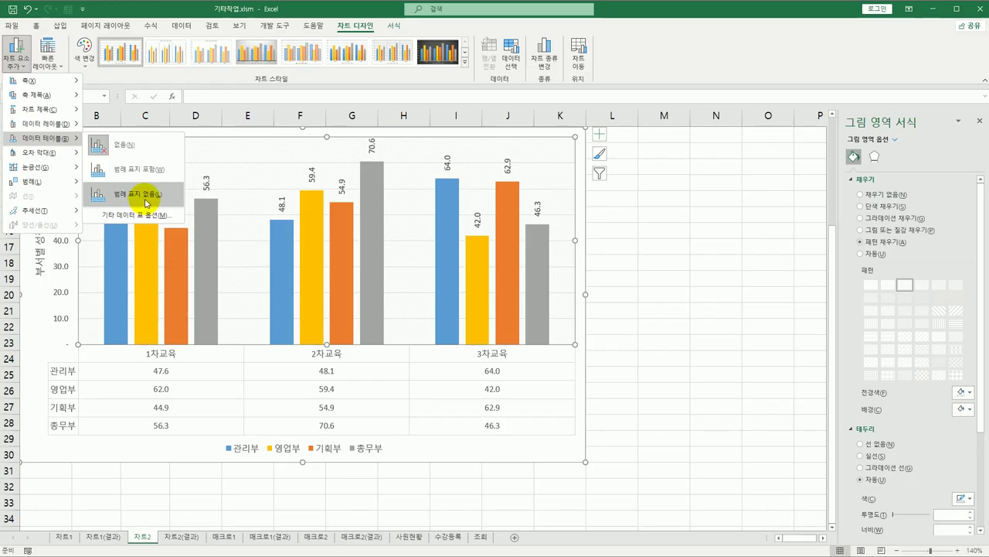
click(146, 203)
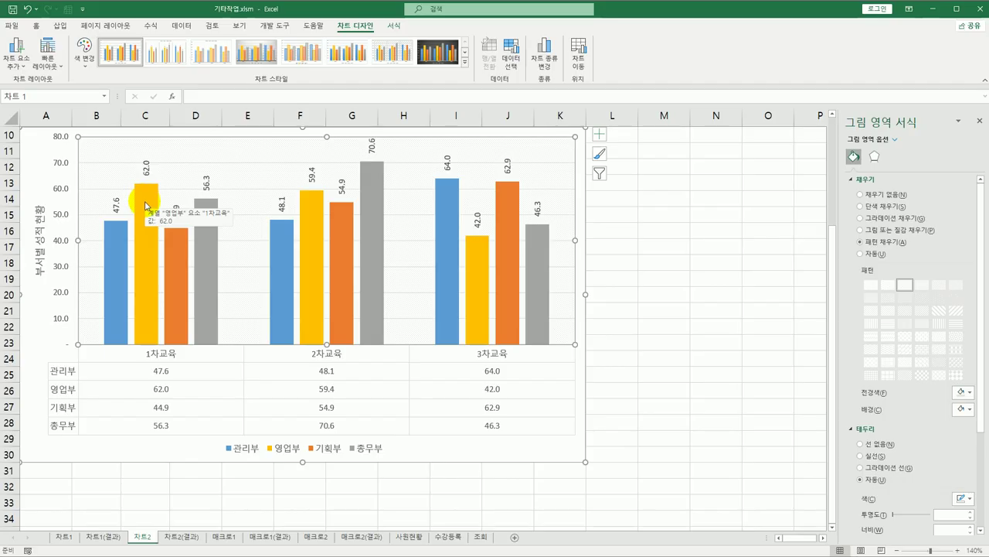
Switch the 영업부 series' fill to picture or texture fill (그림 또는 질감 채우기).
click(148, 206)
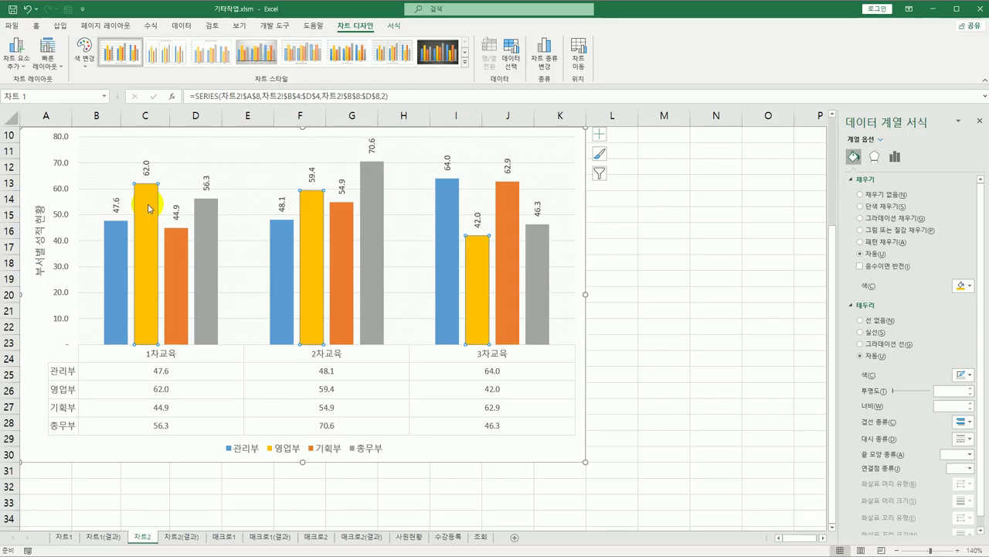
click(860, 230)
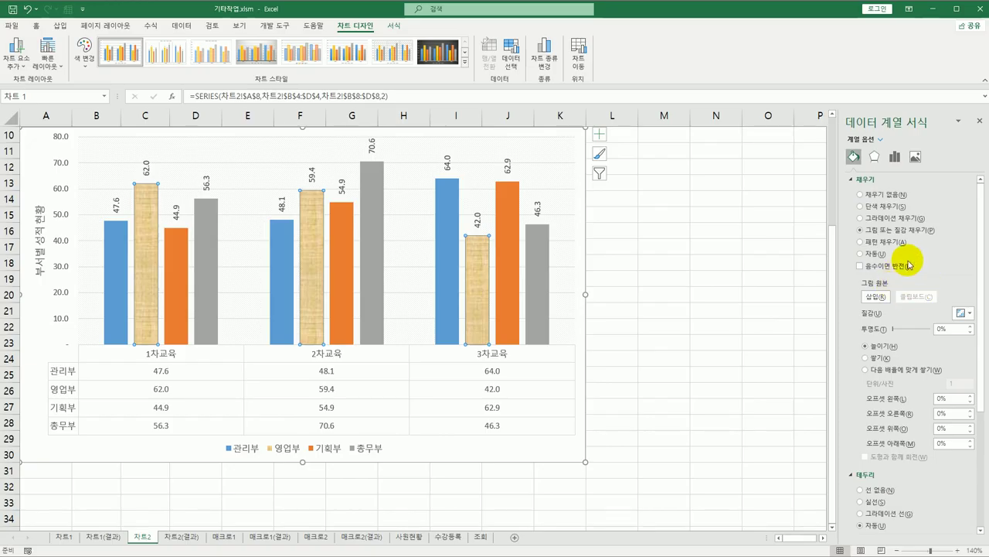
click(392, 28)
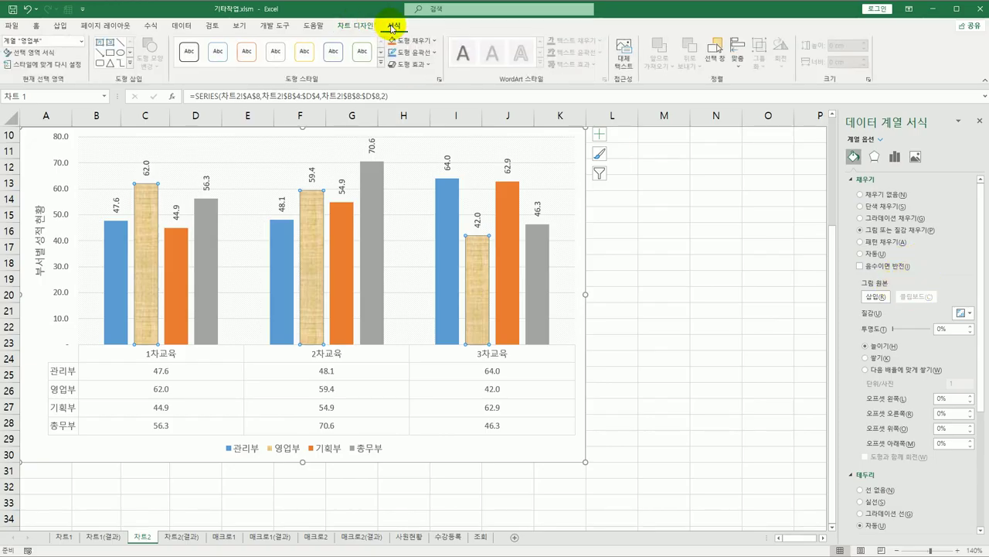
click(436, 41)
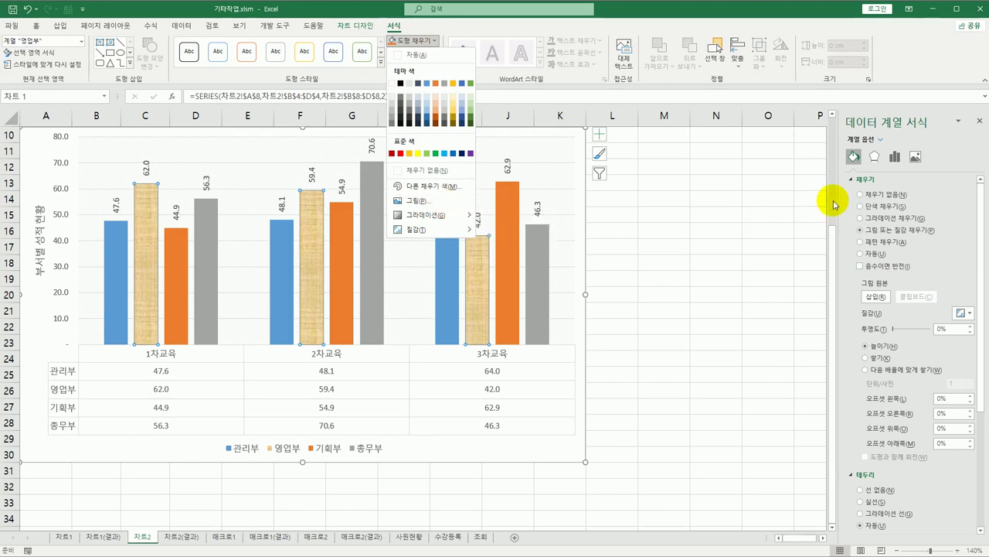
click(457, 202)
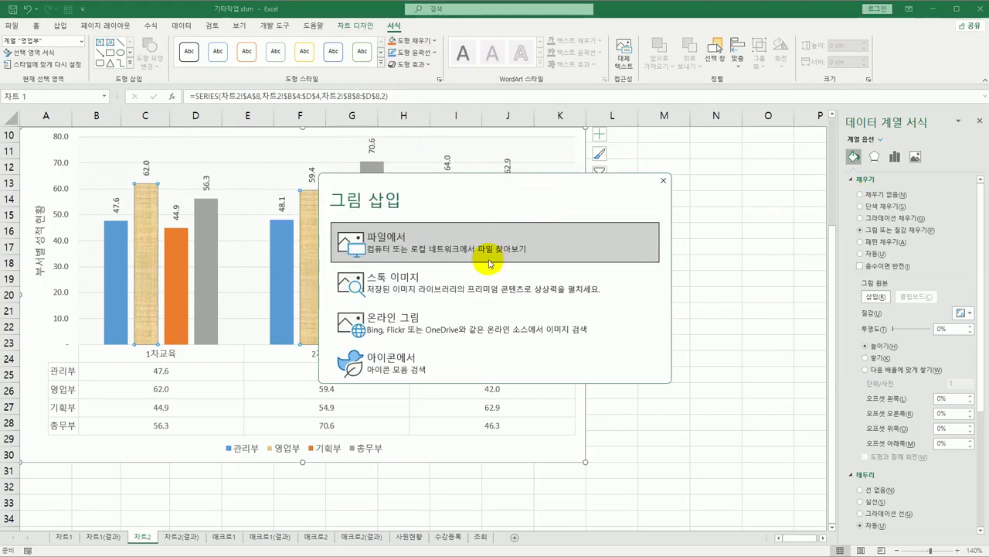
click(661, 184)
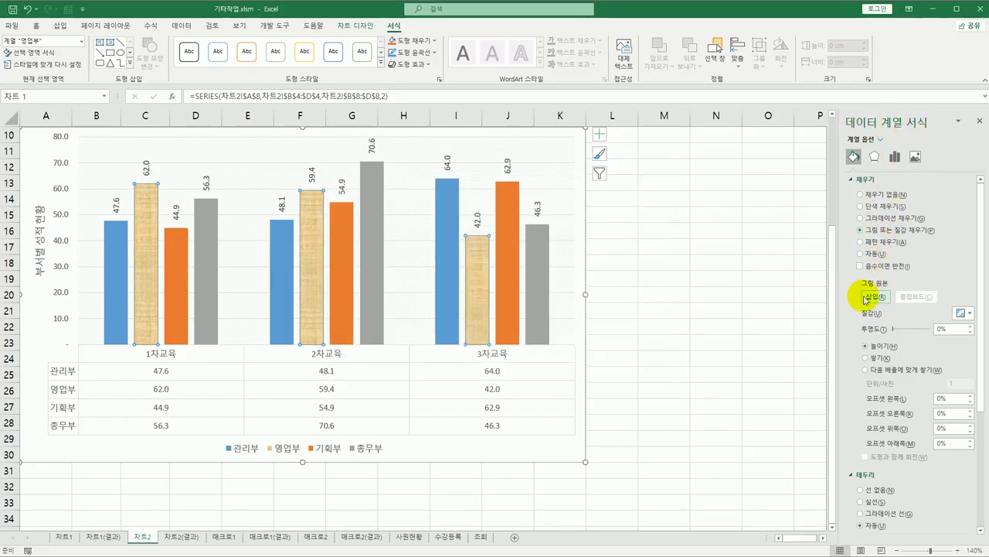
Insert the picture file 이미지1.jpg as the fill of the 영업부 series' columns.
click(874, 298)
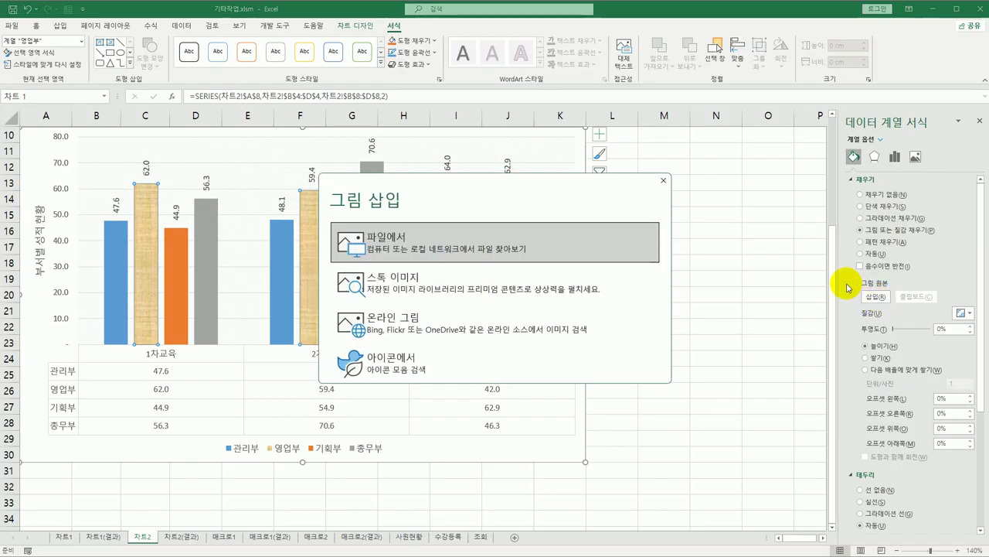
click(479, 245)
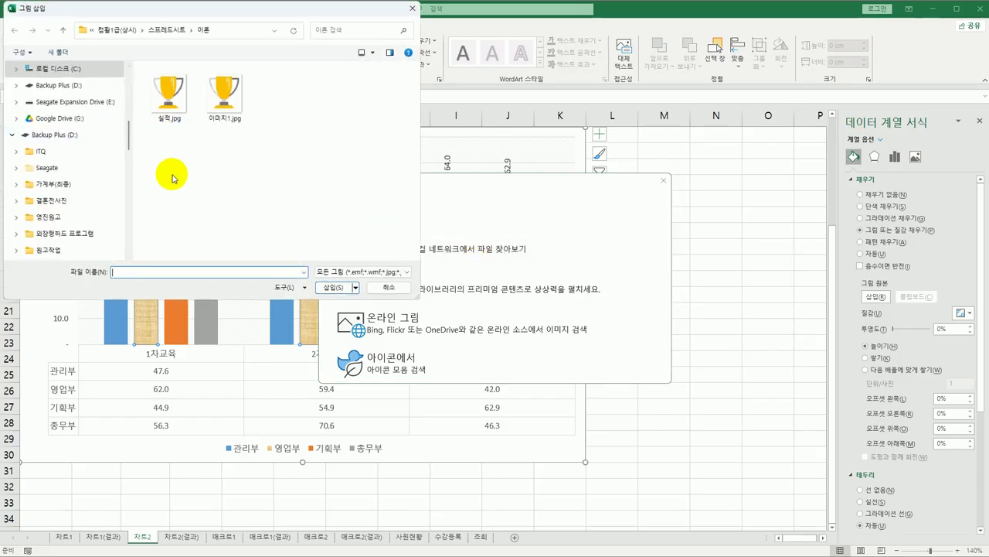
click(229, 112)
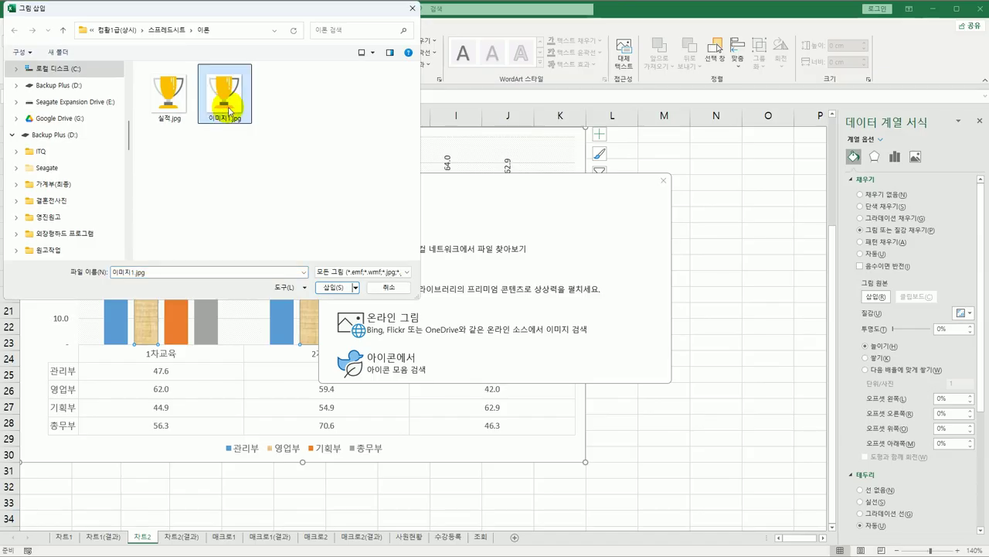
click(334, 287)
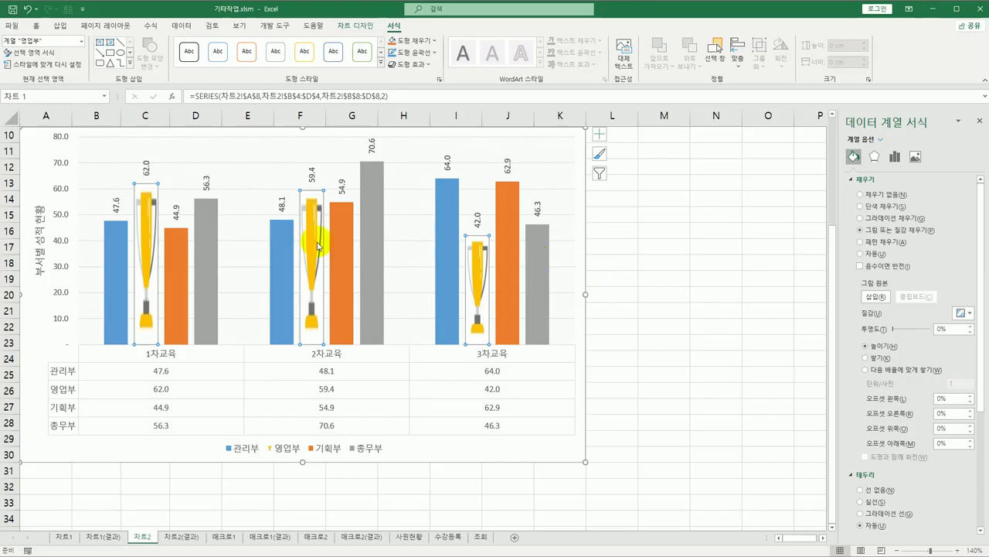
Set the 영업부 series' picture fill to stack and scale (다음 배율에 맞게 쌓기) with 10 units per picture.
mouse_move(141, 249)
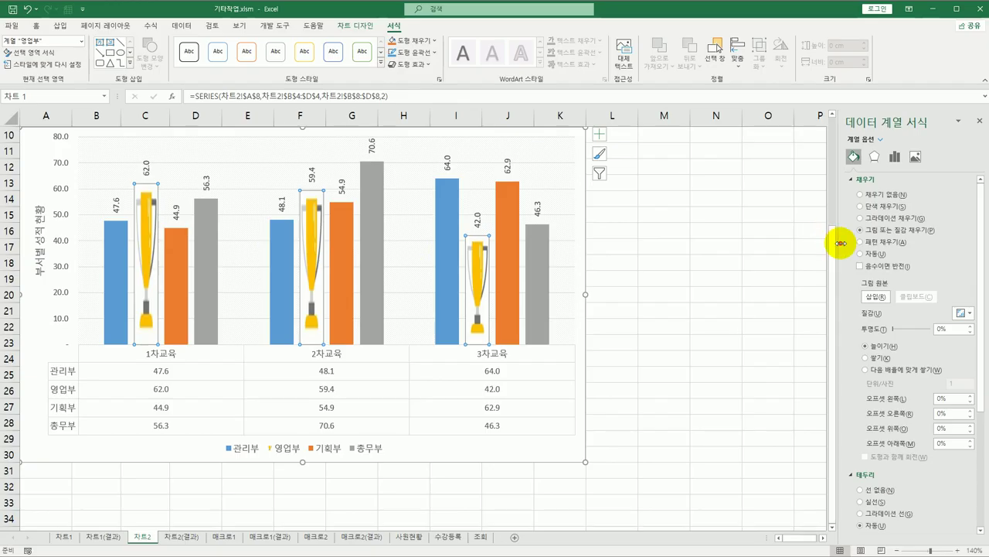
drag(838, 246, 746, 248)
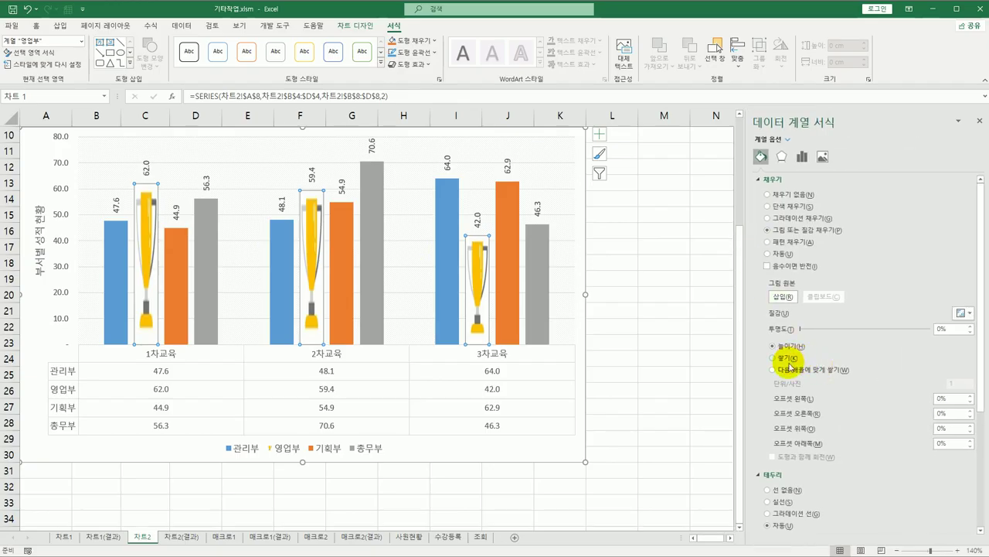
click(790, 372)
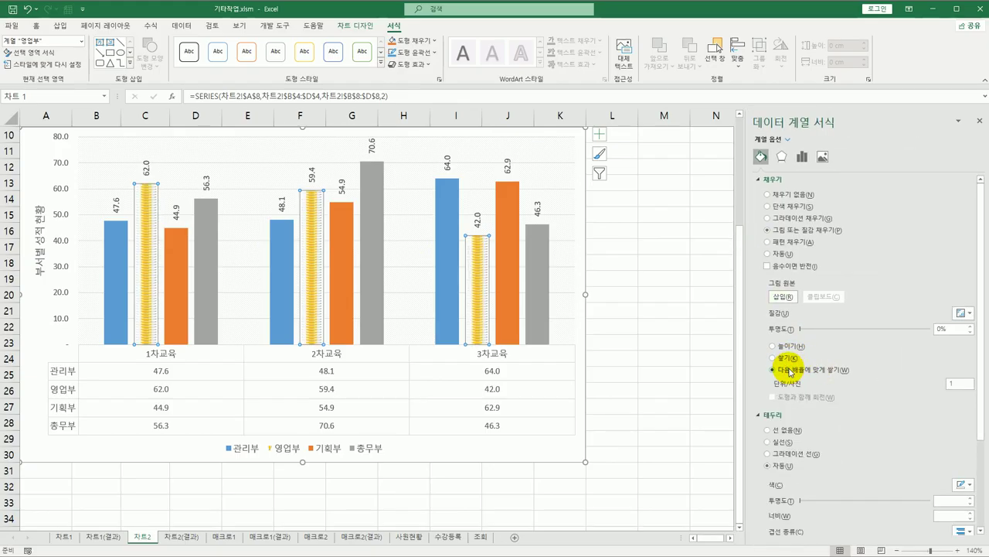
click(959, 382)
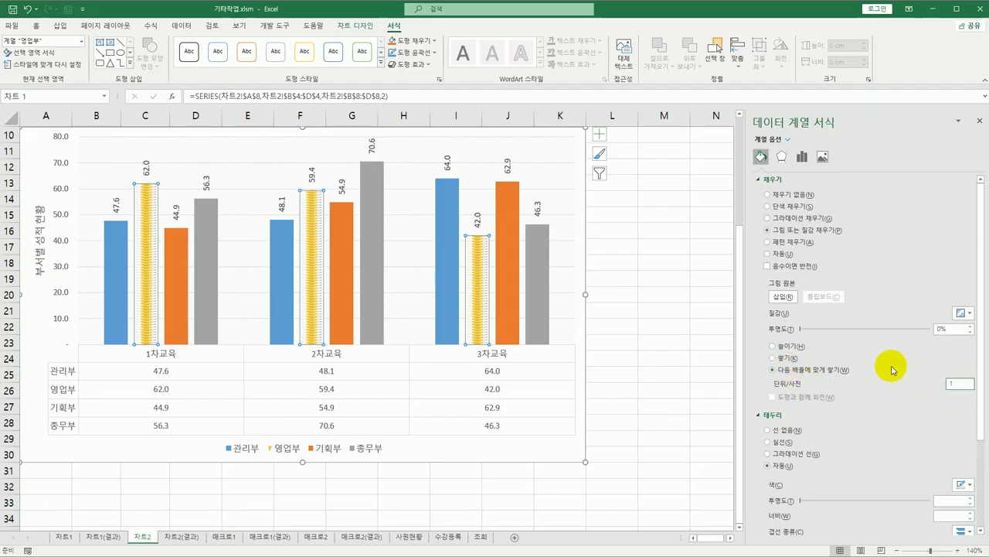
text(0)
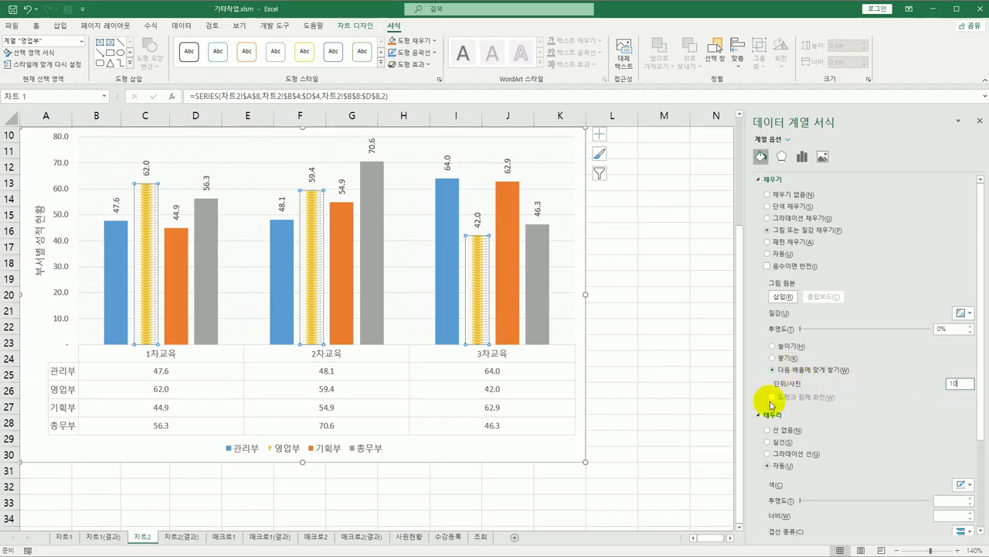
click(564, 196)
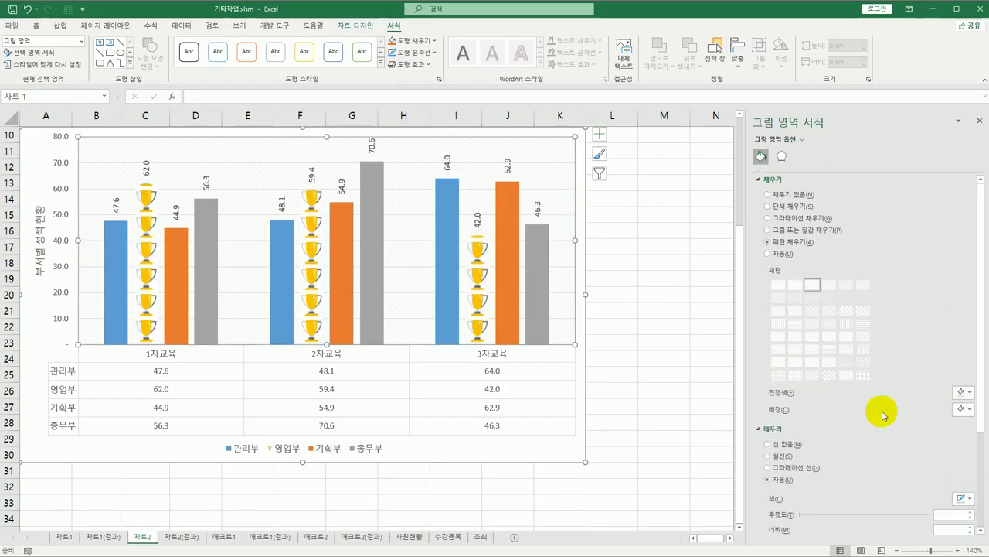
click(478, 254)
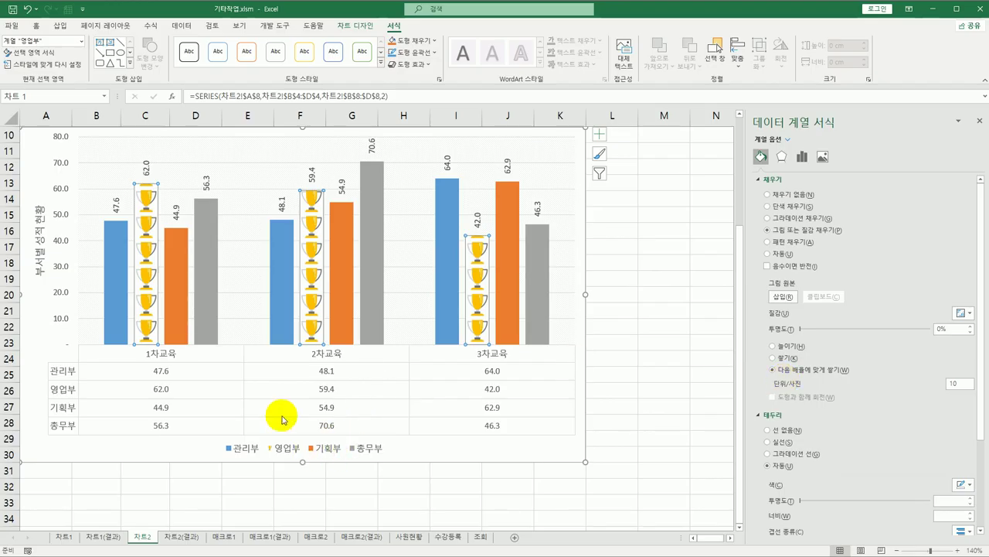
Add a linear (선형) trendline to the 기획부 series and color its line standard red.
click(186, 255)
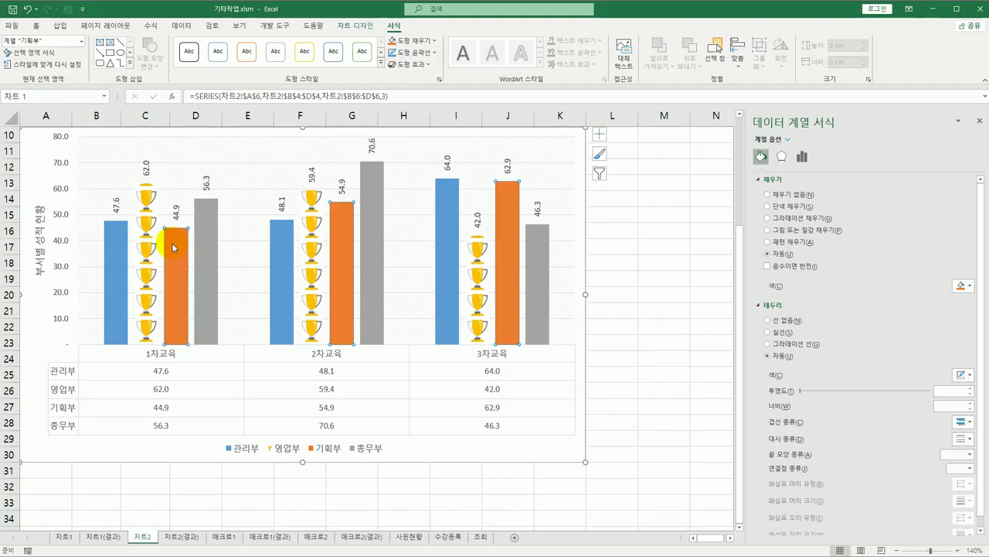
right_click(173, 246)
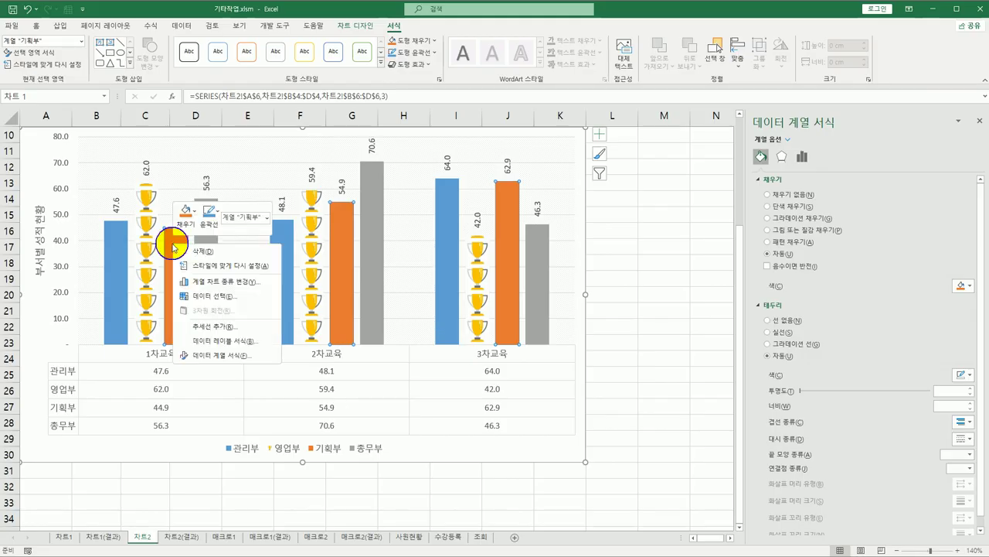
click(212, 327)
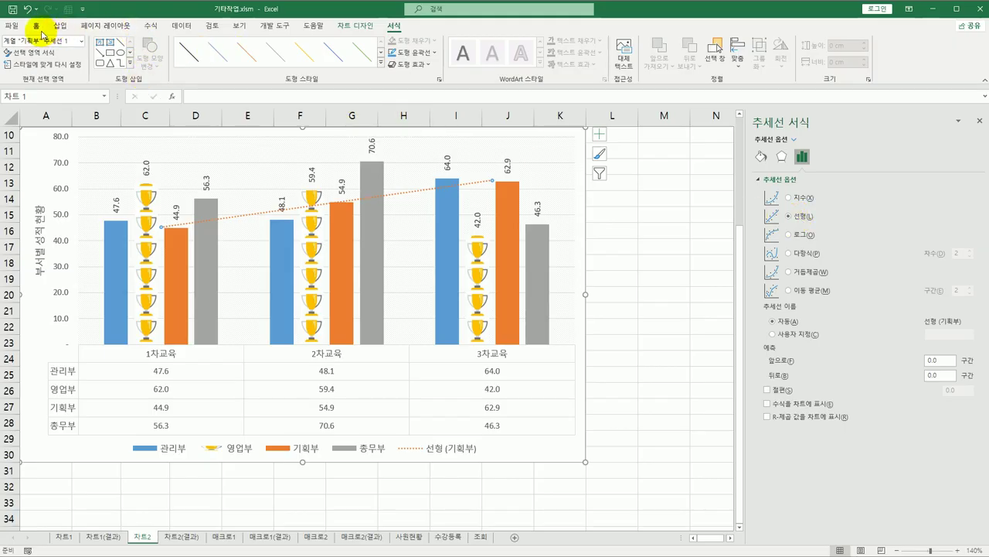
click(423, 51)
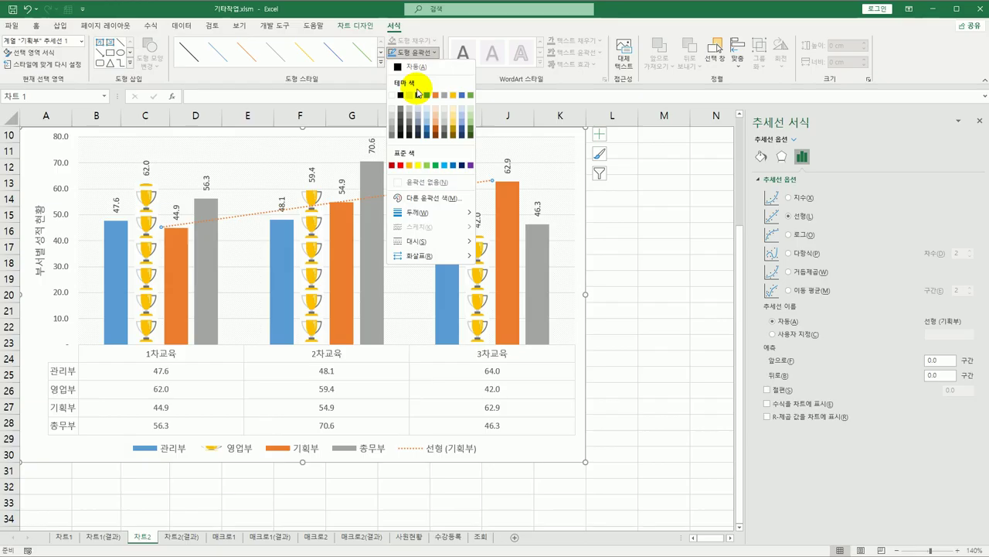
click(400, 166)
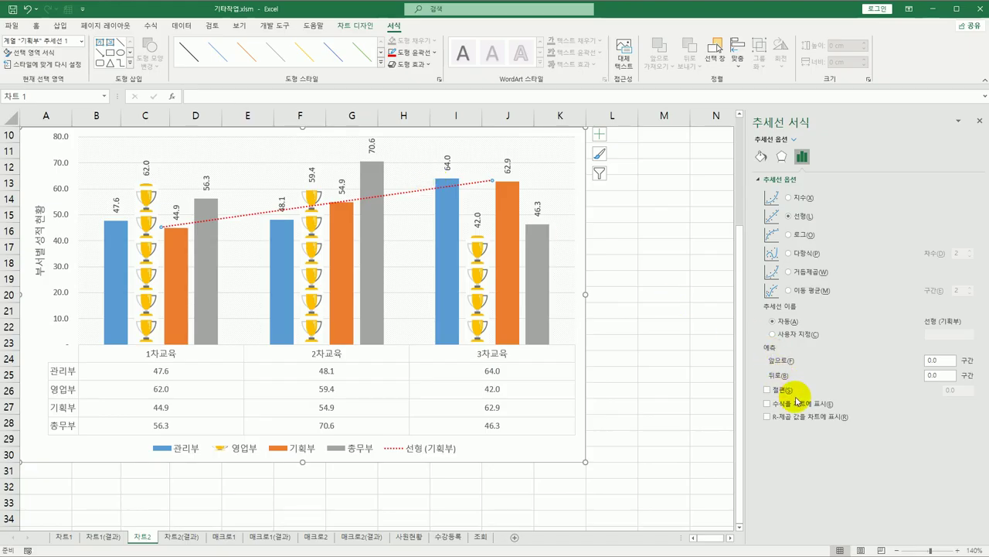
Display the 기획부 trendline's equation on the chart and make its text standard red and bold.
click(776, 404)
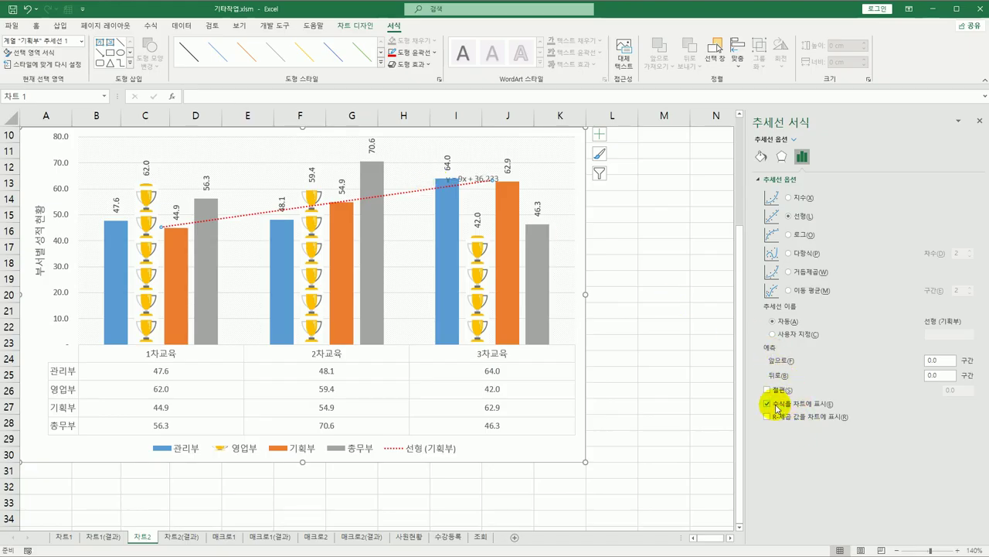
click(457, 180)
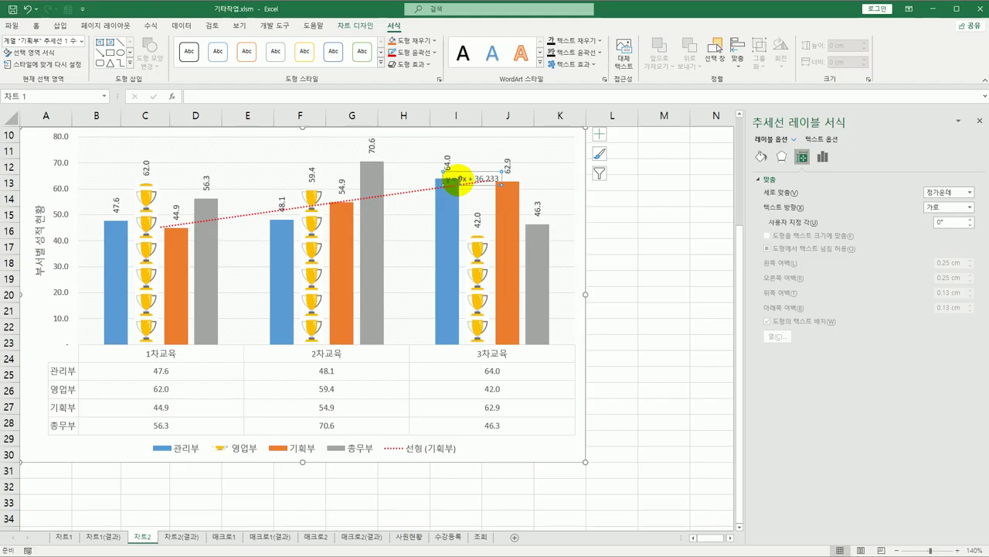
click(36, 25)
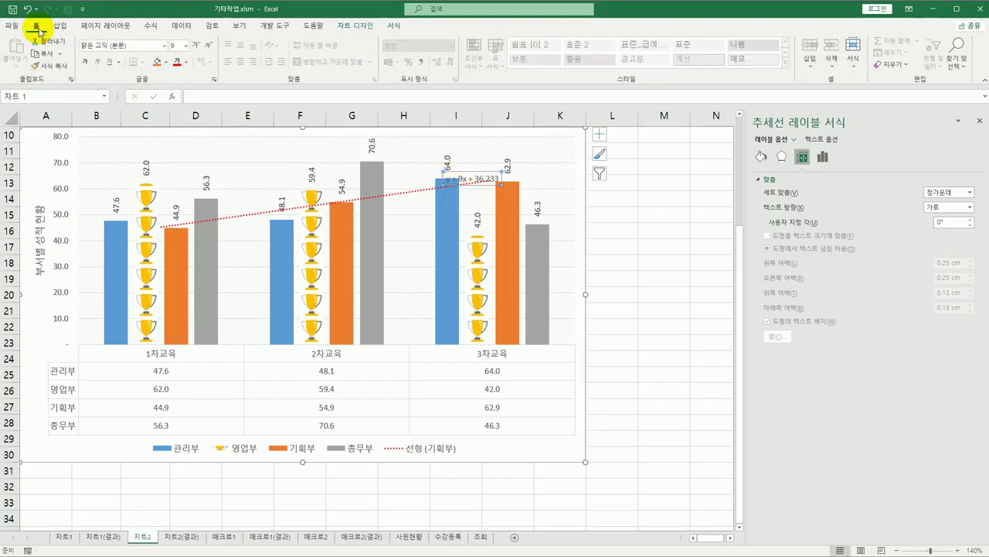
click(191, 68)
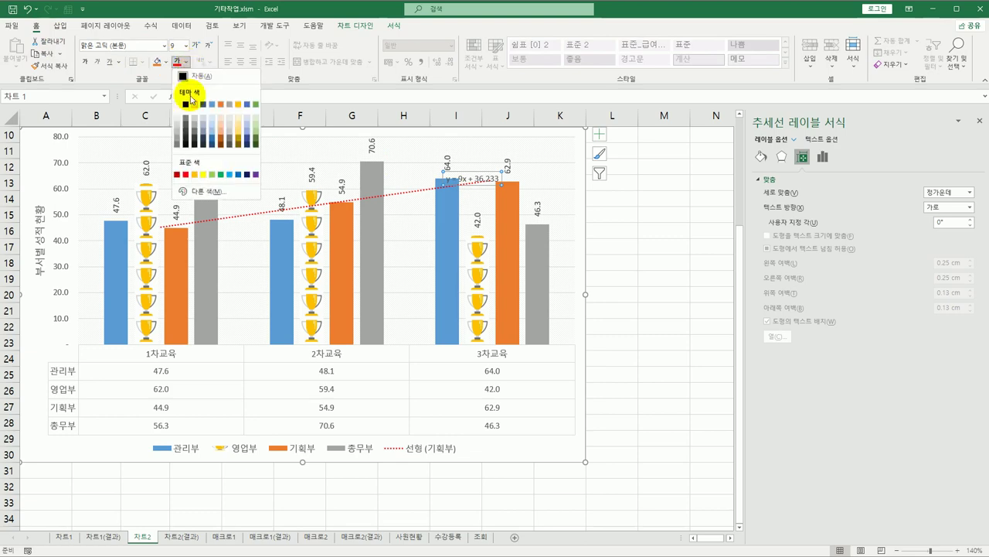
click(185, 175)
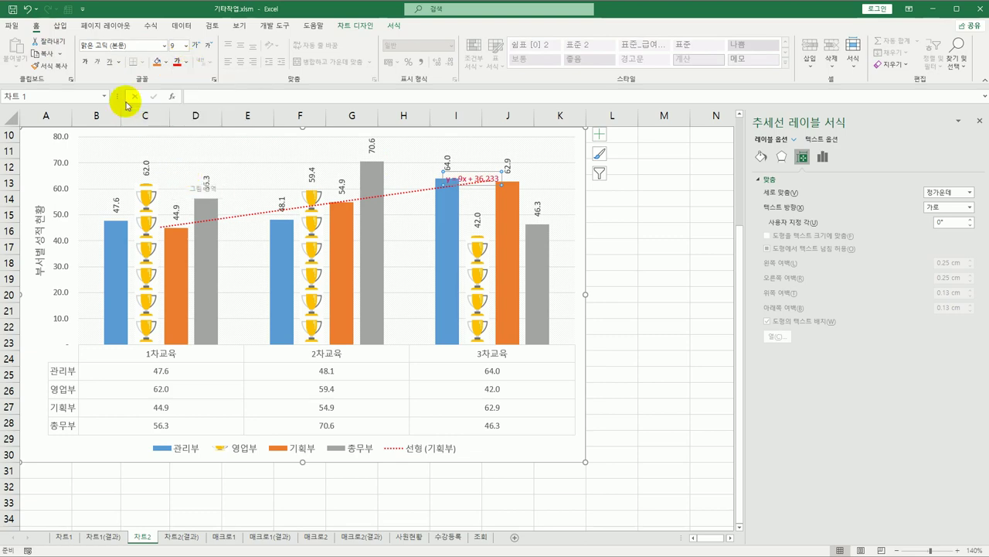
click(85, 66)
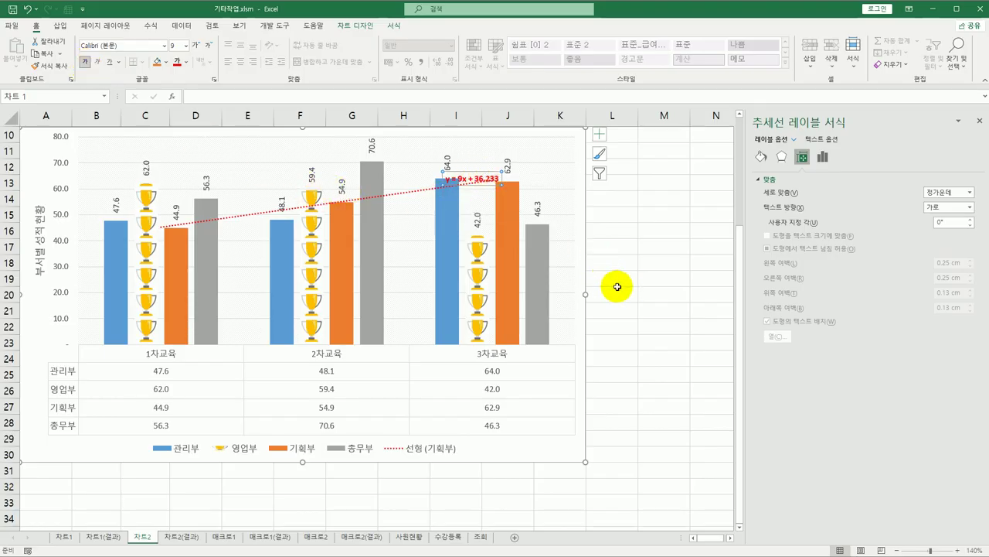
click(643, 296)
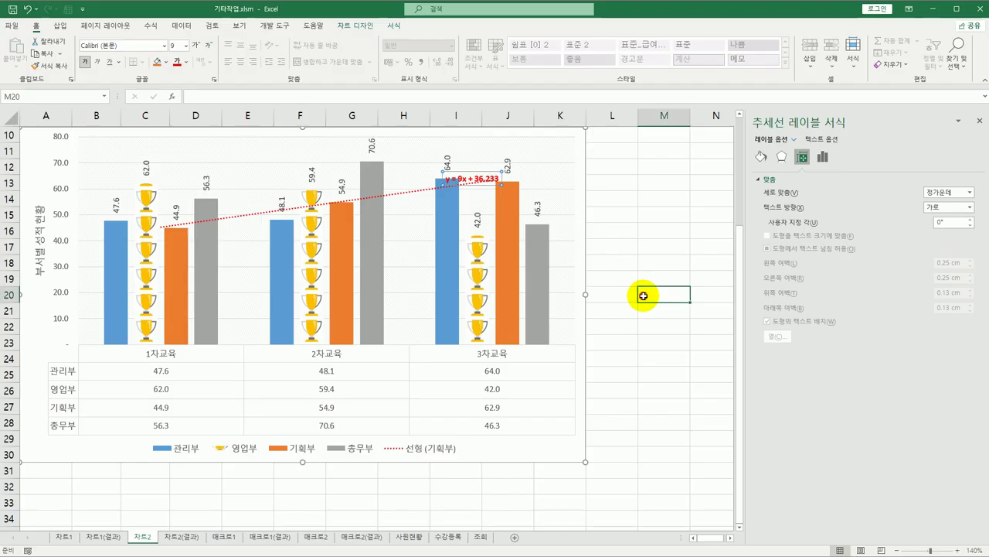
scroll(641, 290, up, 3)
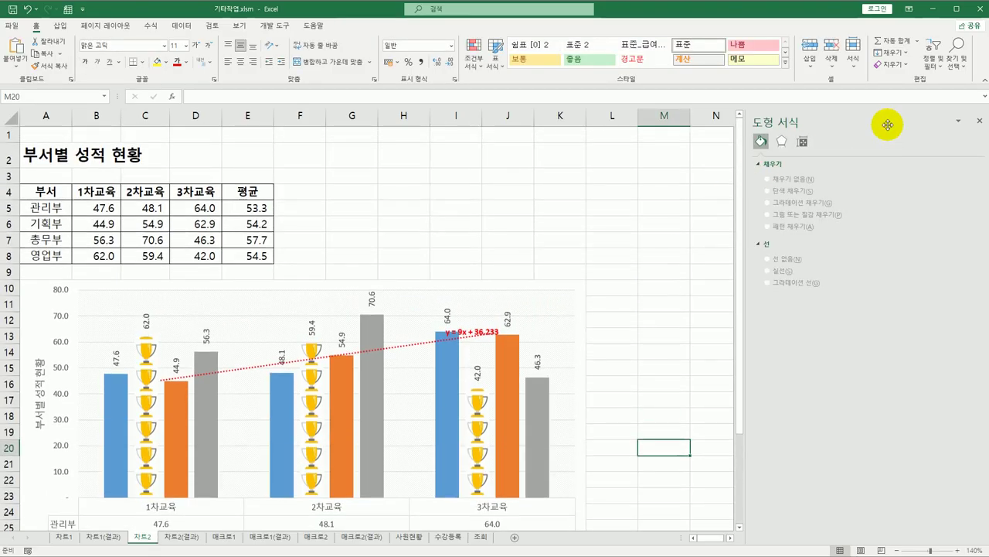
click(980, 121)
Compare the chart on the 차트2 sheet with the finished chart on the 차트2(결과) sheet, including the legend entries.
click(696, 286)
scroll(696, 286, down, 3)
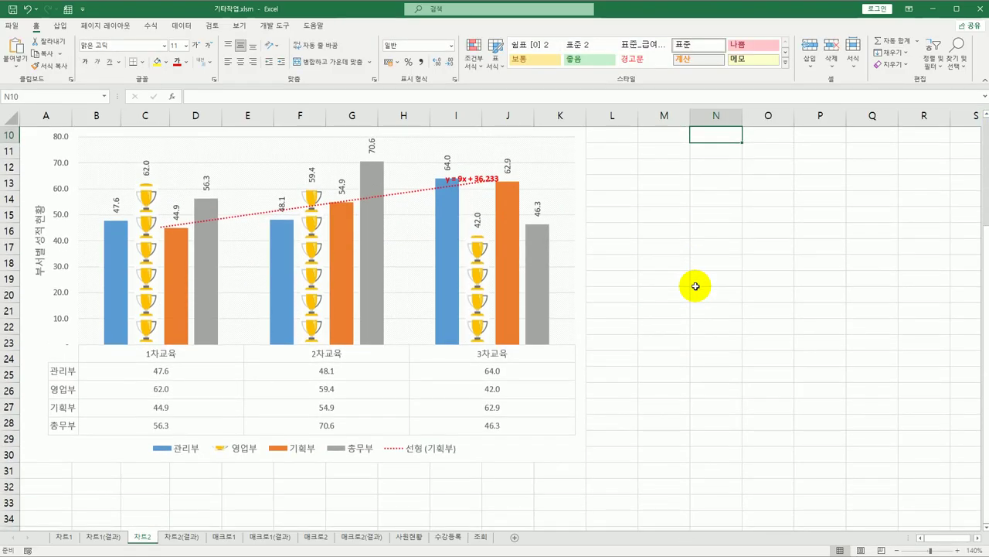
click(985, 119)
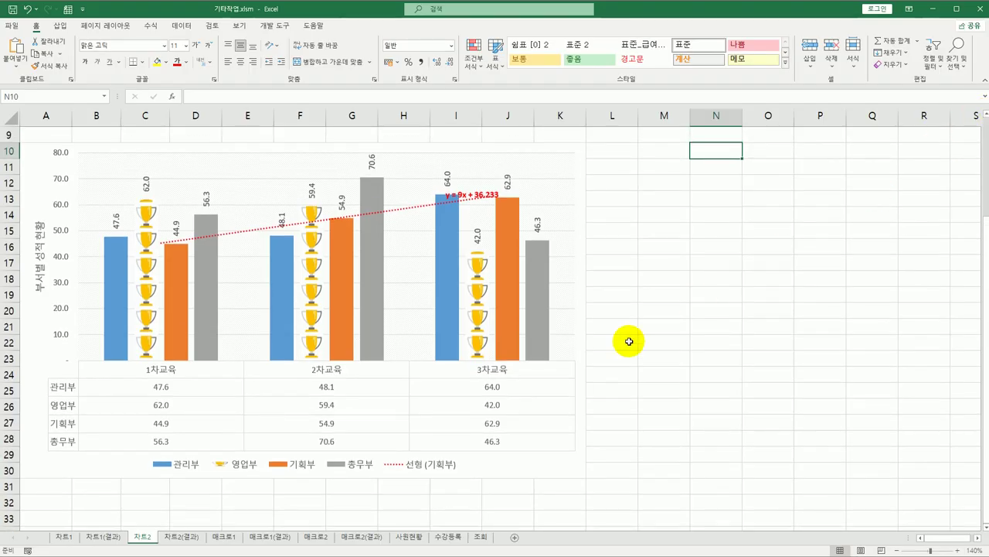
click(188, 537)
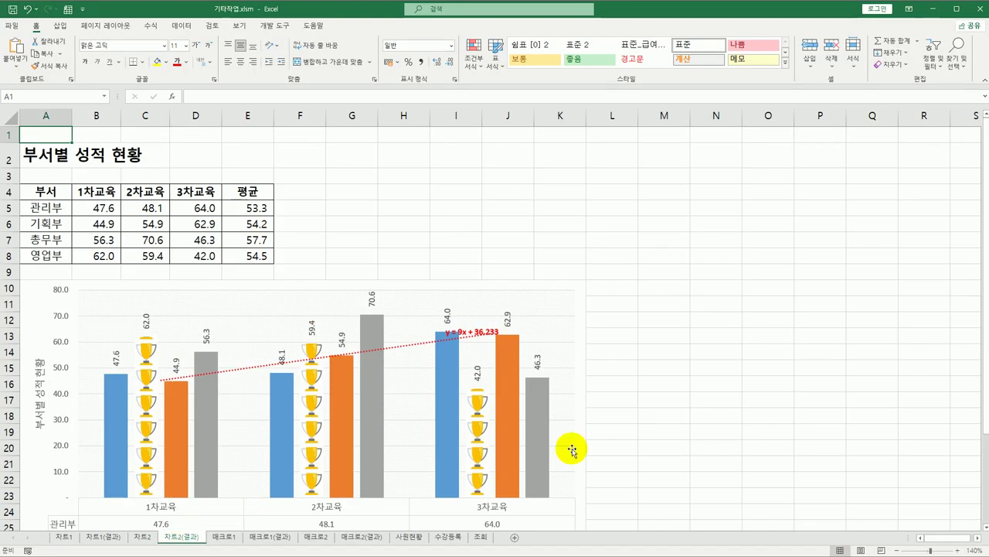
scroll(572, 395, down, 3)
click(143, 537)
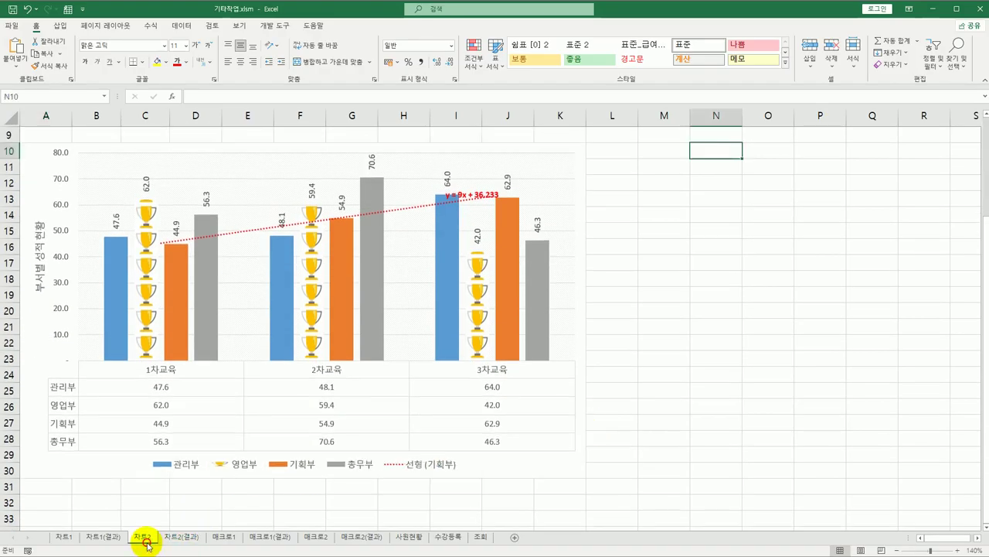
click(176, 536)
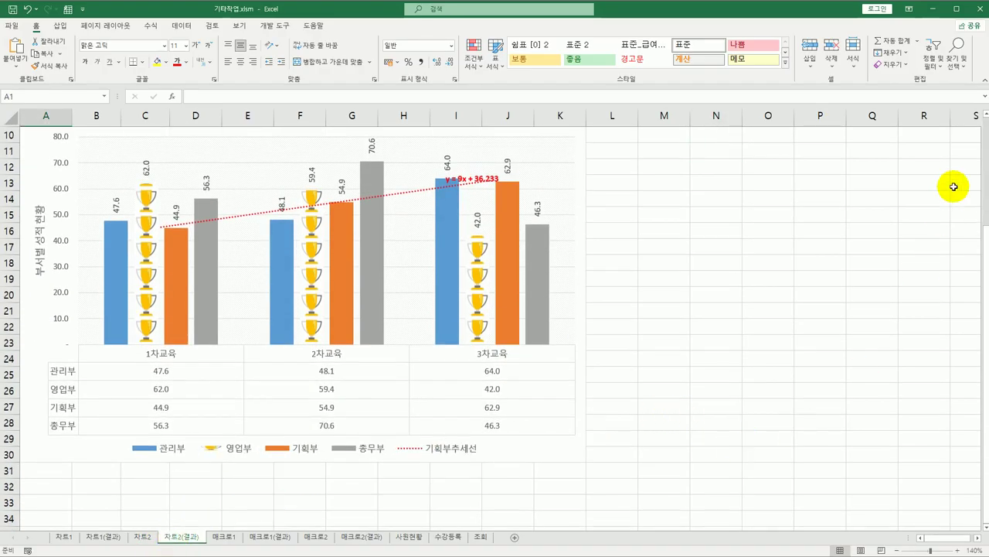
click(983, 109)
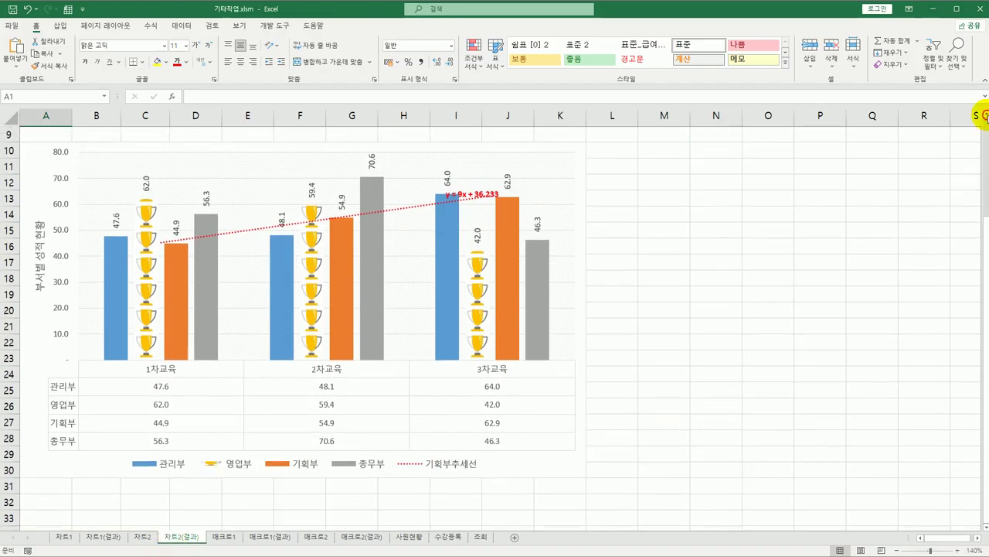
click(140, 536)
click(167, 535)
click(152, 539)
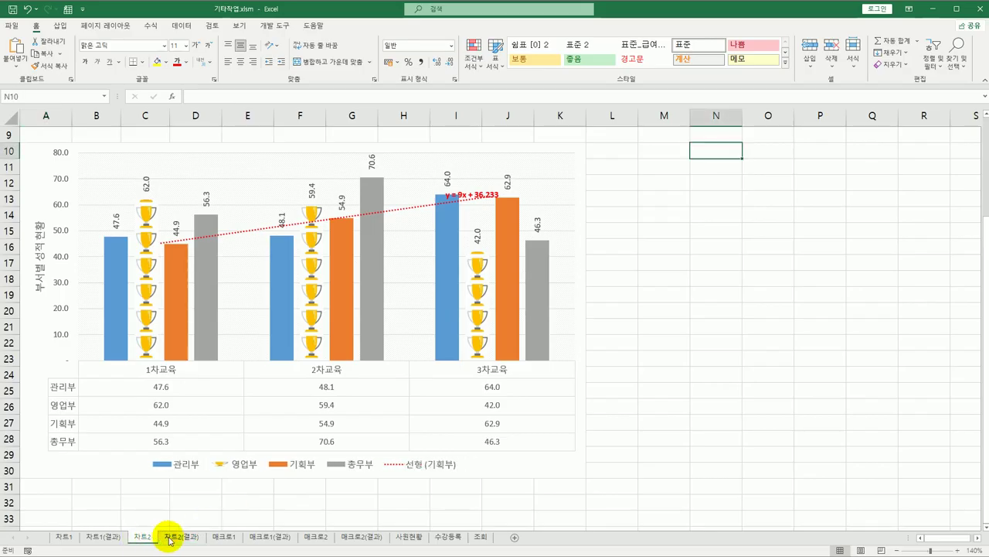
click(170, 538)
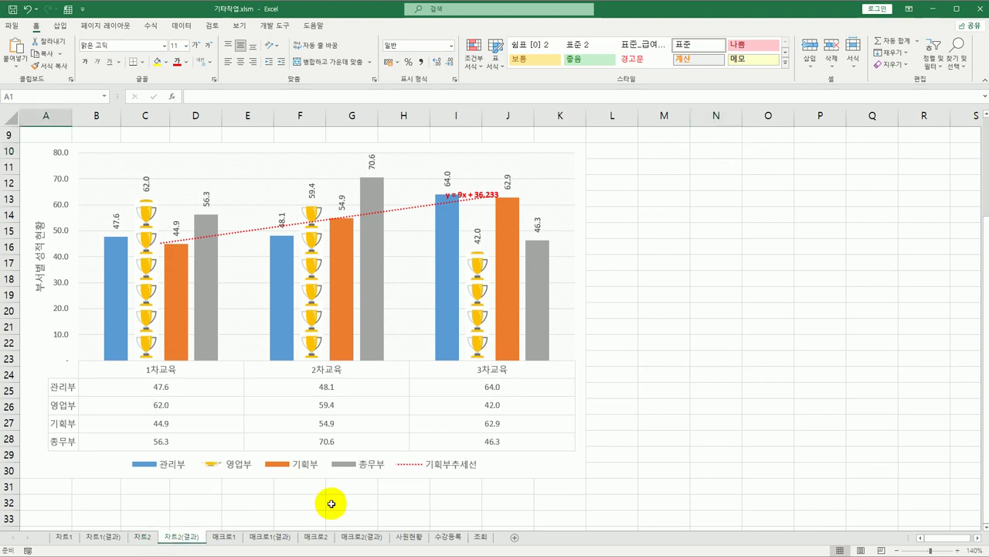
Give the 기획부 trendline on the 차트2 sheet the custom name (사용자 지정) 기획부추세선.
click(143, 535)
click(436, 466)
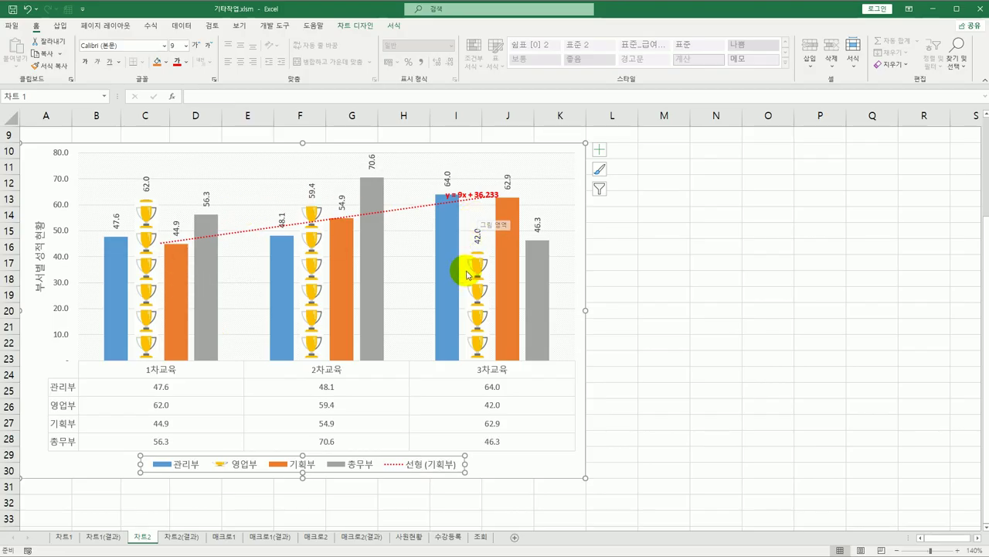
click(413, 208)
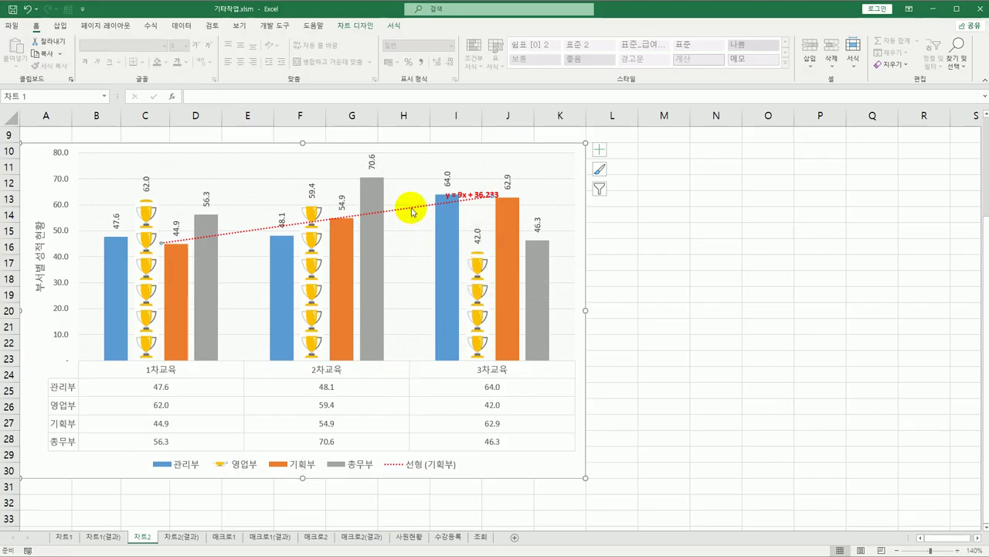
right_click(413, 209)
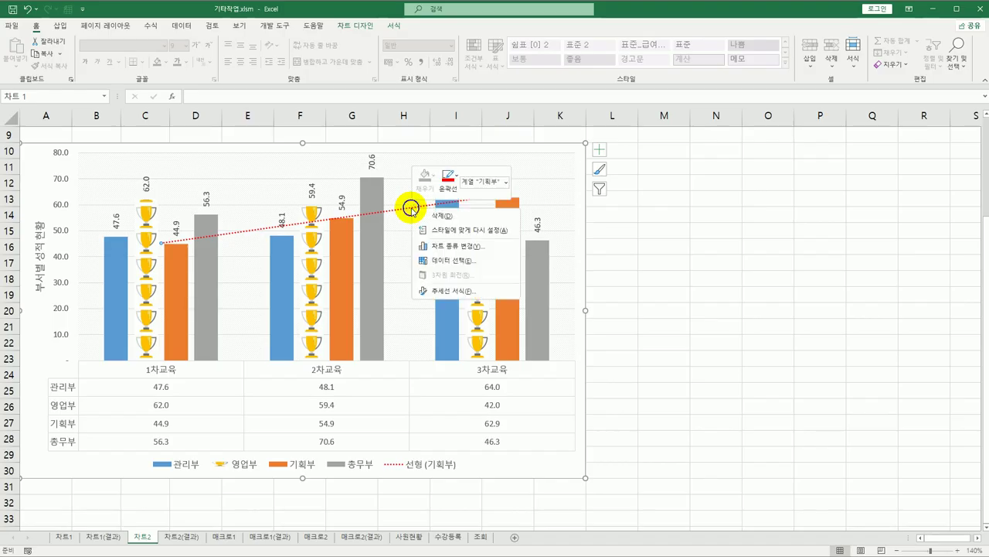
click(466, 290)
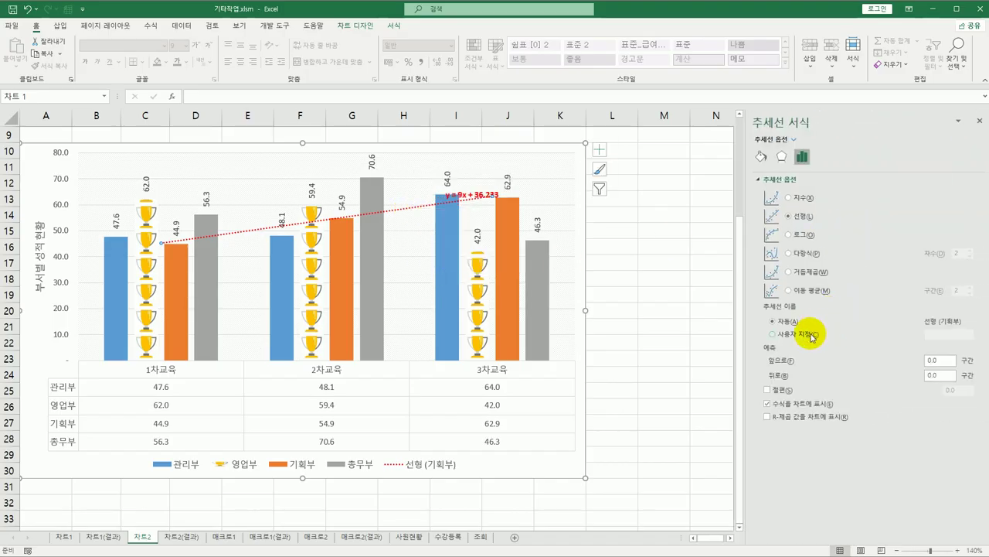
click(807, 336)
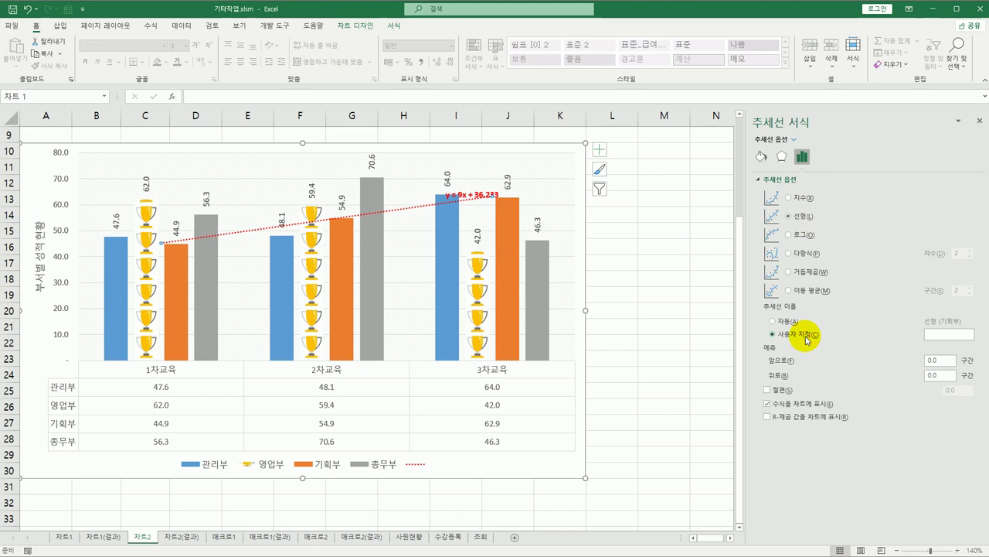
click(948, 334)
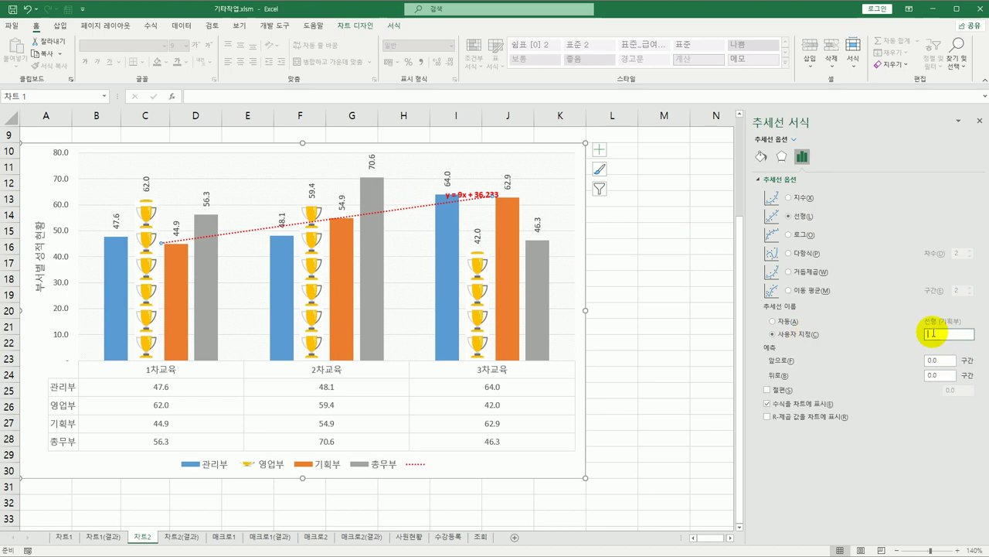
text(리)
text(추세)
text(획)
text(부추세)
text(선)
click(565, 161)
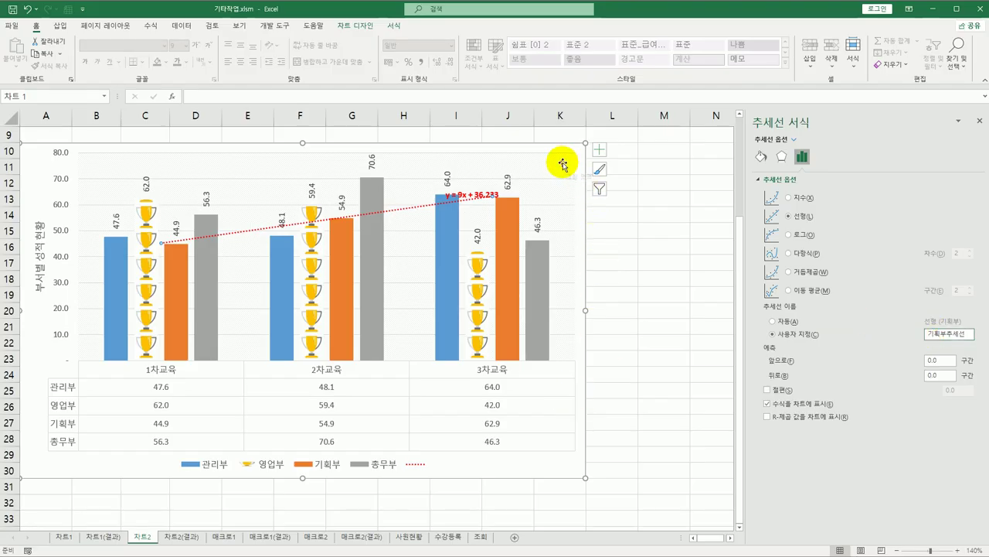
click(410, 207)
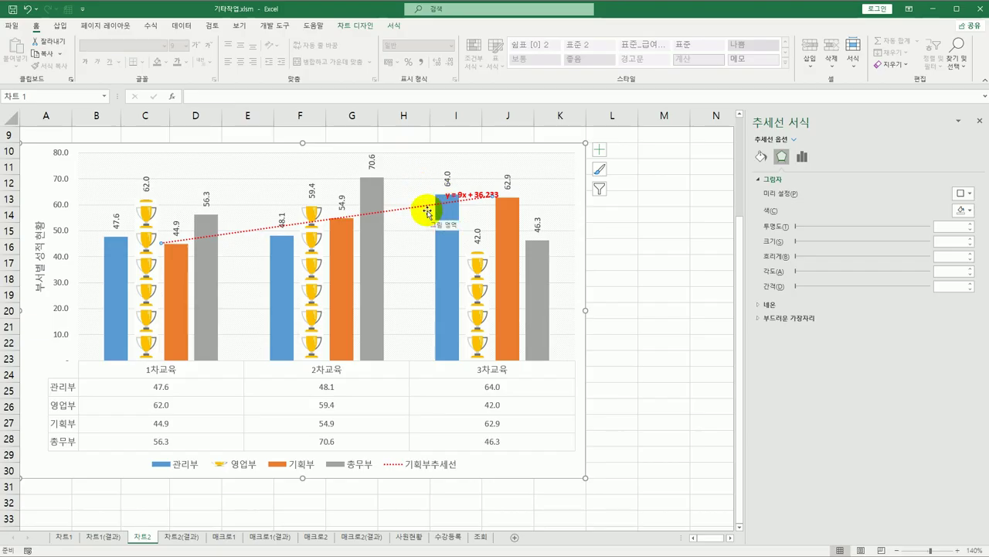
Check the renamed trendline's legend entry and layout on 차트2 against the chart on 차트2(결과).
click(176, 538)
click(139, 536)
click(165, 536)
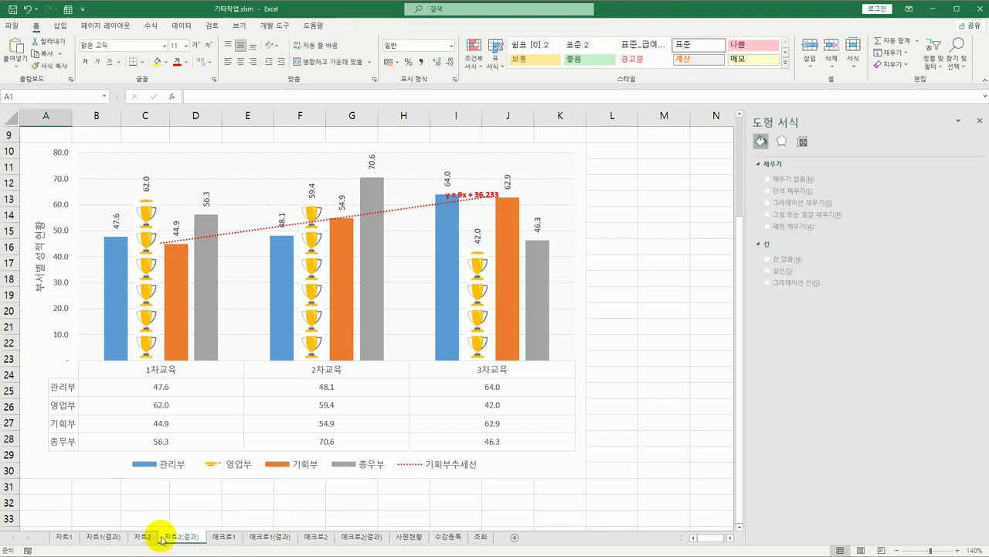
click(144, 536)
click(165, 536)
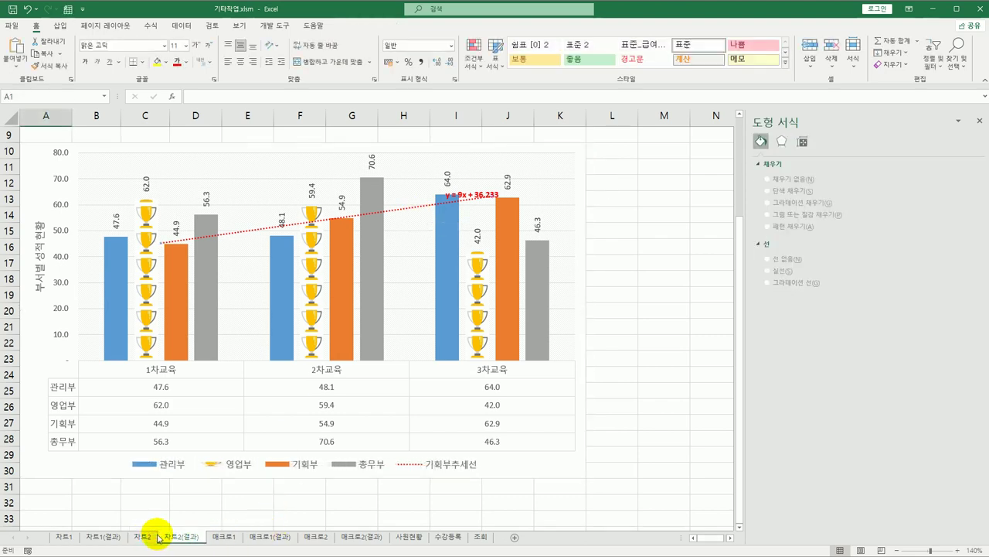
click(140, 536)
click(159, 536)
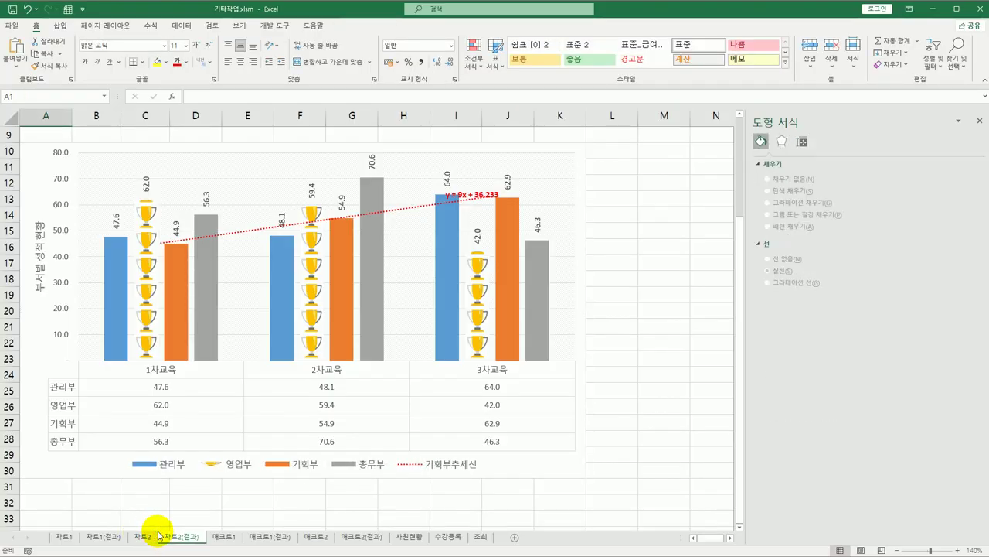
click(139, 536)
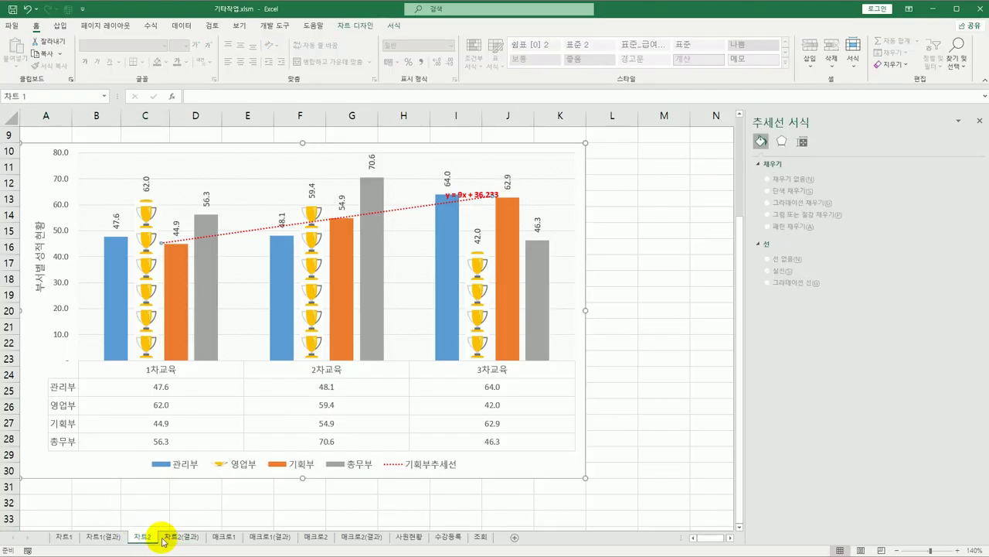
click(162, 538)
click(142, 534)
click(163, 541)
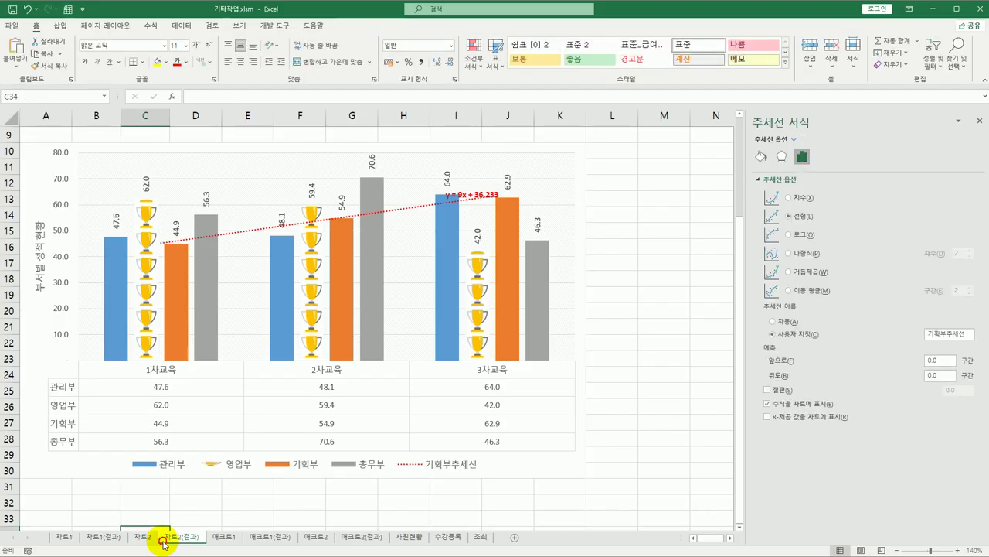
click(115, 467)
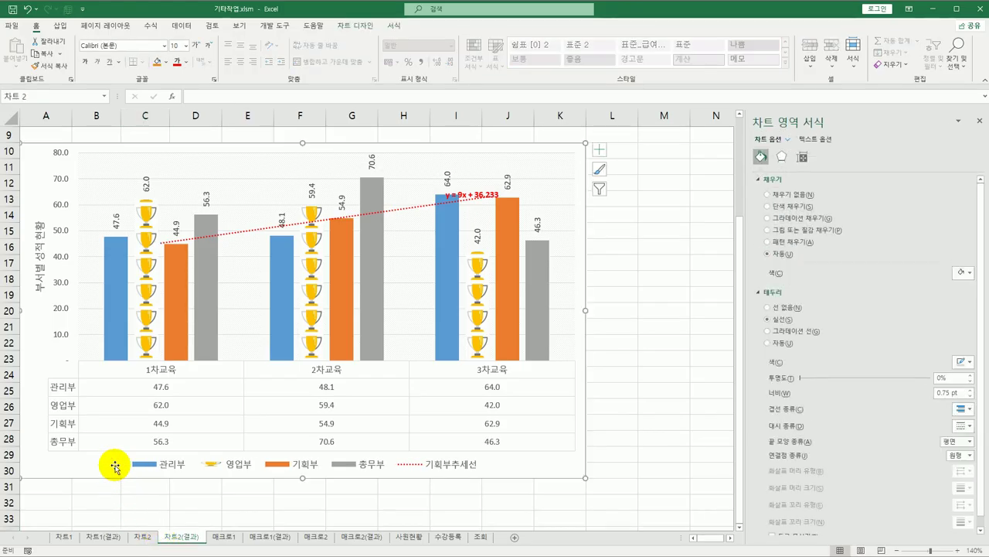